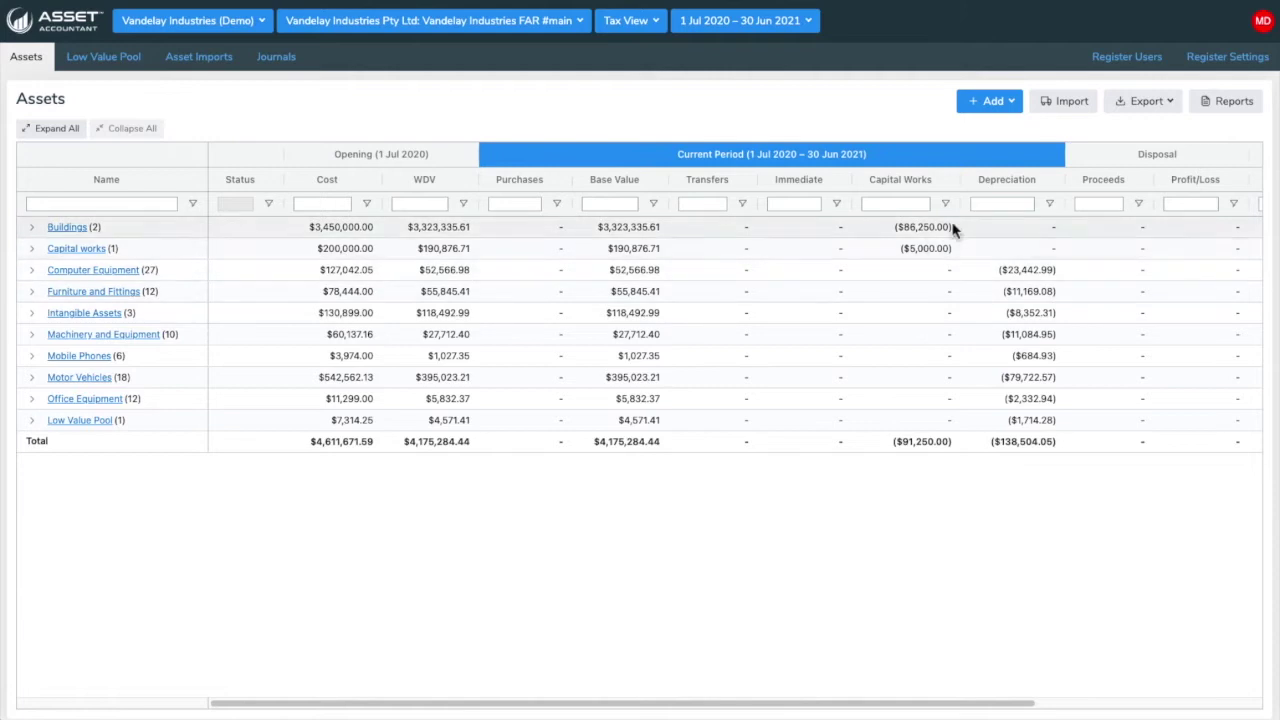
After checking the import history, start a new asset named Audi.
{"action": "left_click", "coordinate": [1072, 114]}
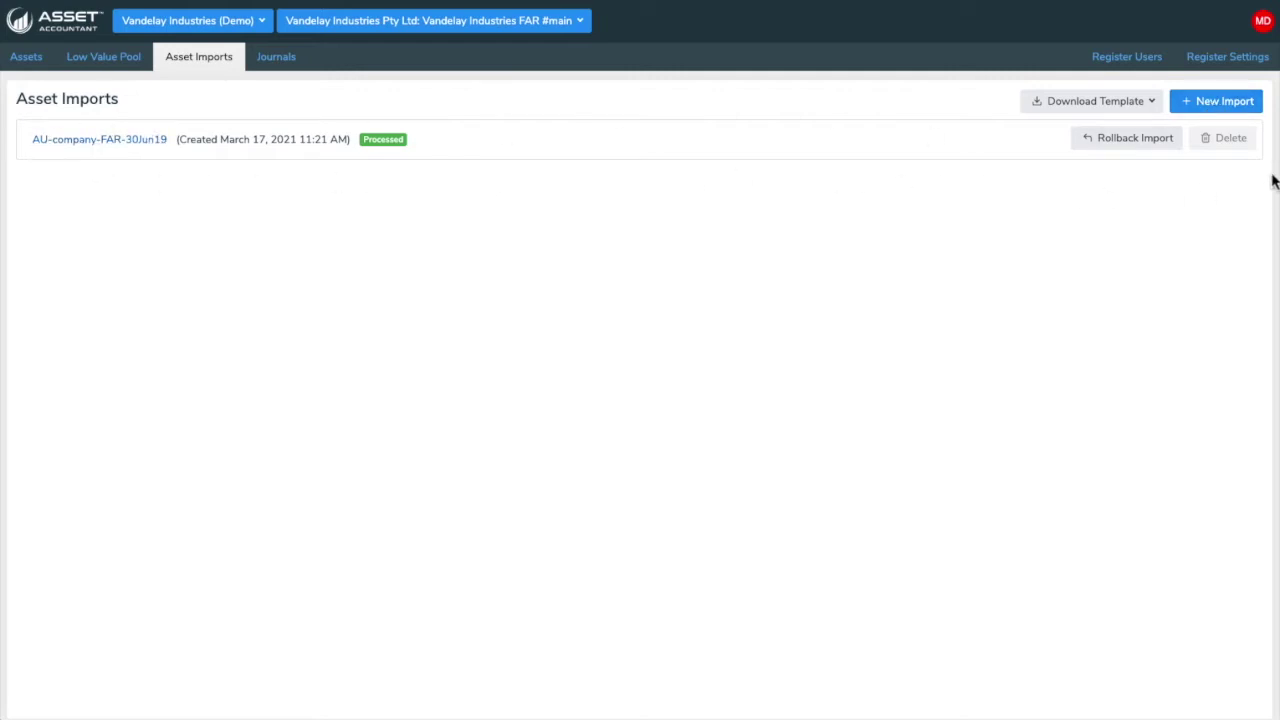
{"action": "left_click", "coordinate": [28, 58]}
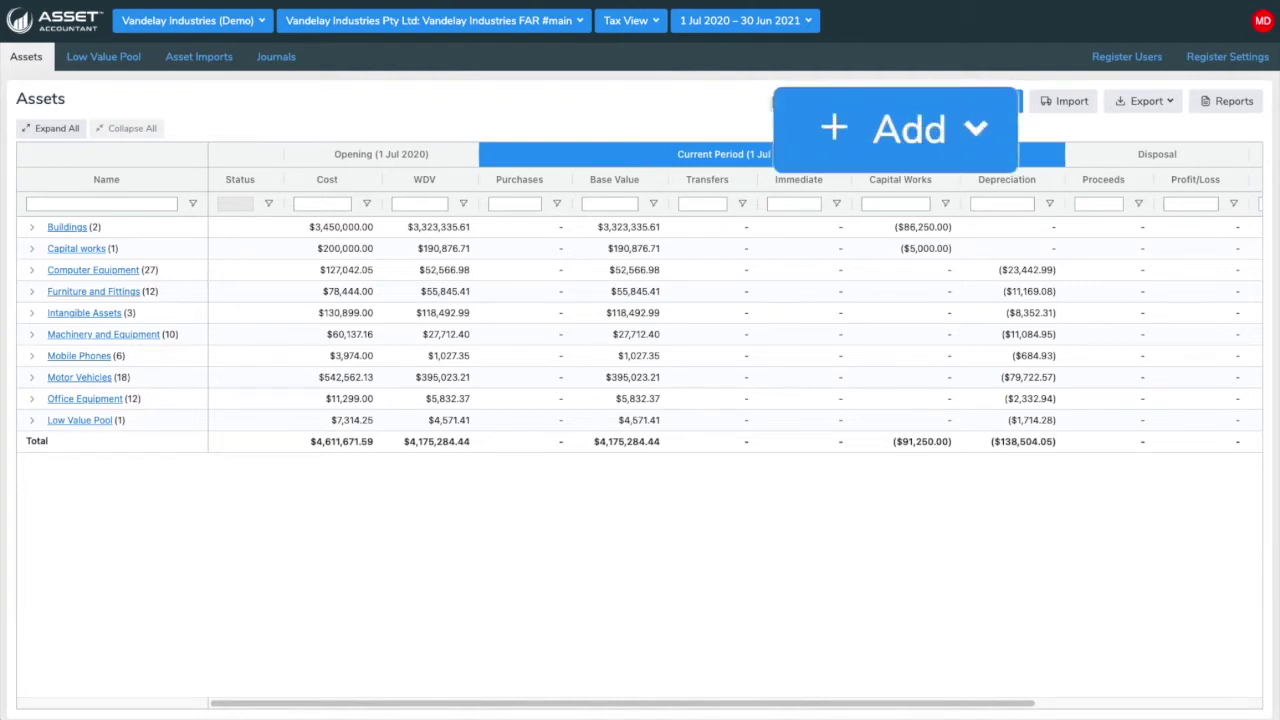
{"action": "left_click", "coordinate": [1012, 100]}
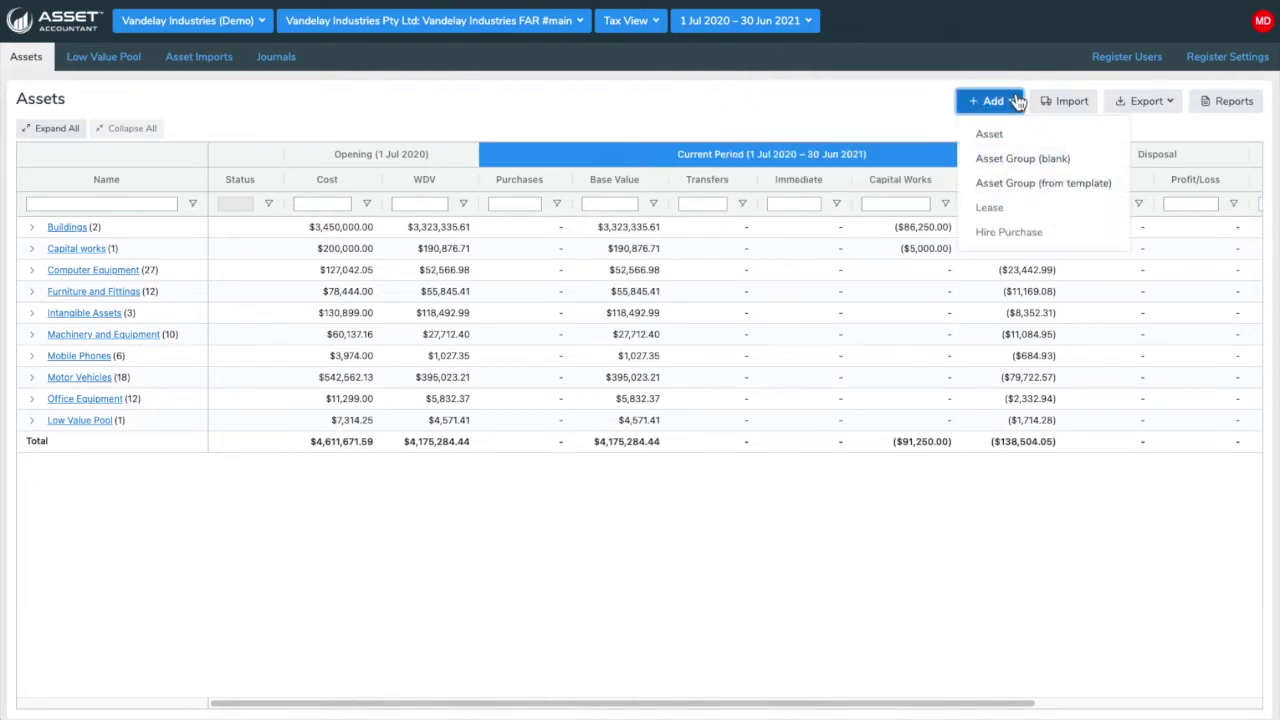
{"action": "left_click", "coordinate": [990, 136]}
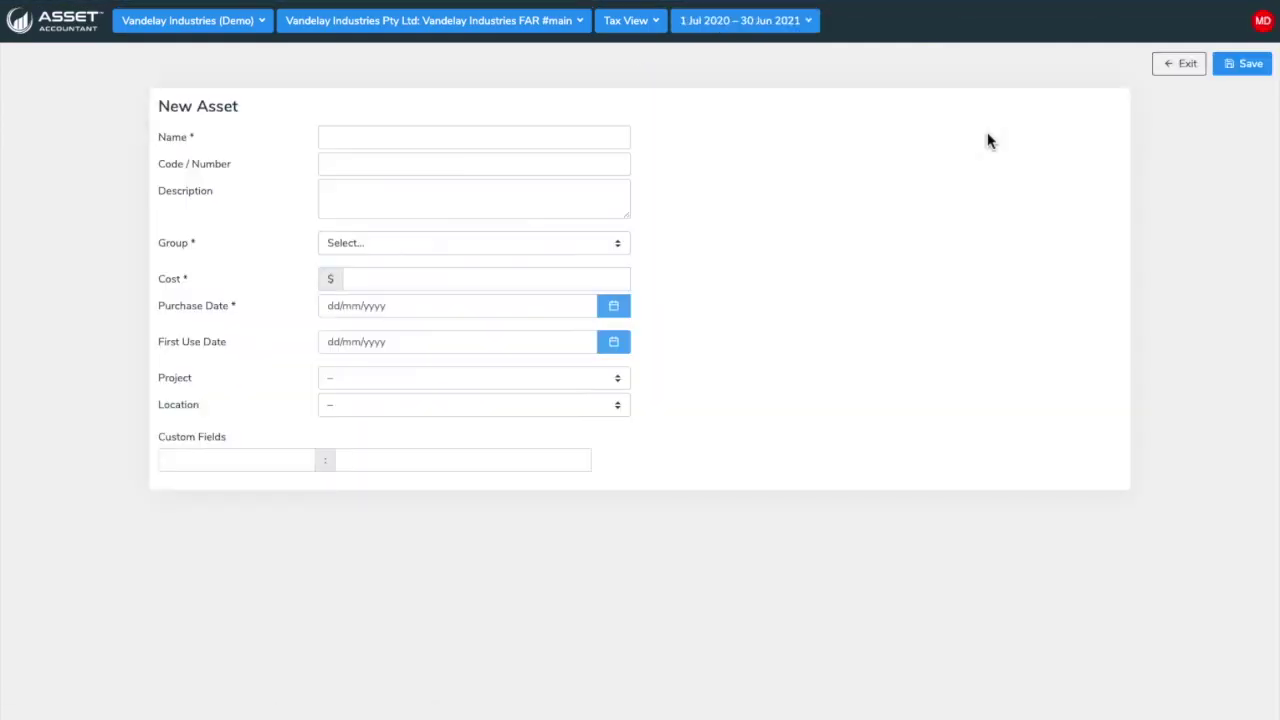
{"action": "left_click", "coordinate": [419, 140]}
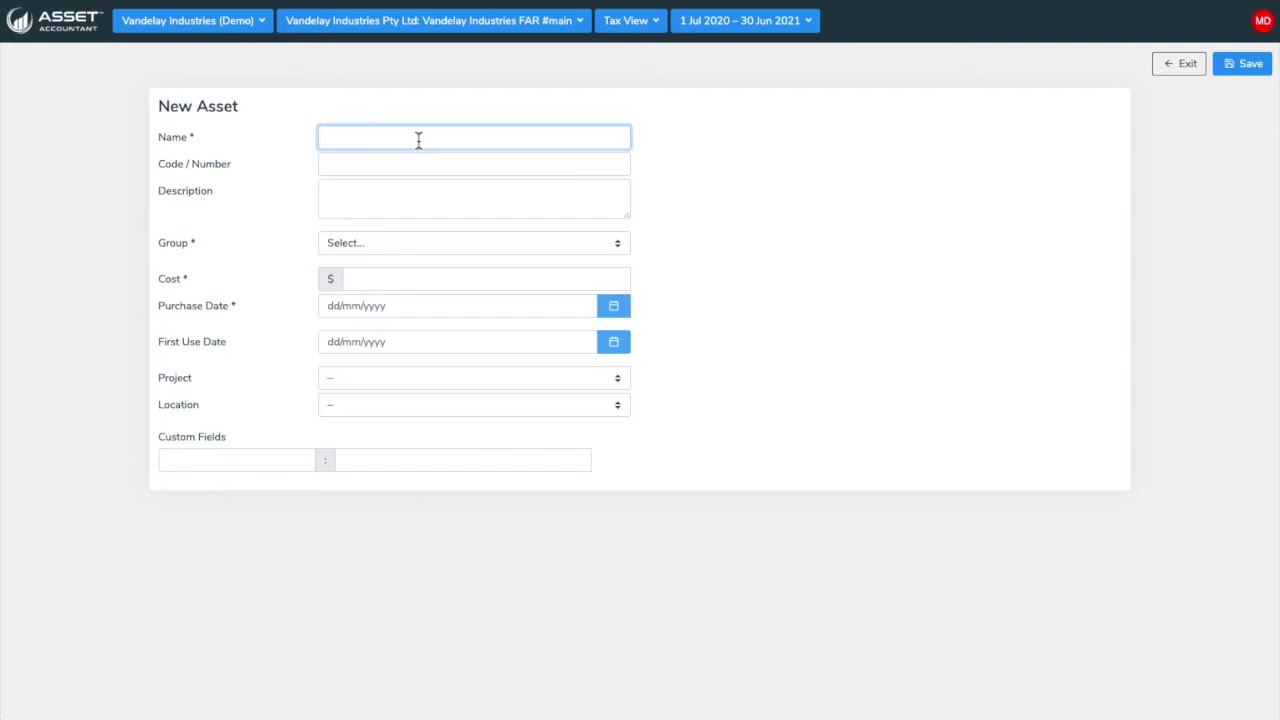
{"action": "type", "text": "Audi R8"}
Enter code FA-3456, a short description, group Motor Vehicles and cost 1000.
{"action": "left_click", "coordinate": [363, 165]}
{"action": "type", "text": "FA-3456"}
{"action": "left_click", "coordinate": [364, 187]}
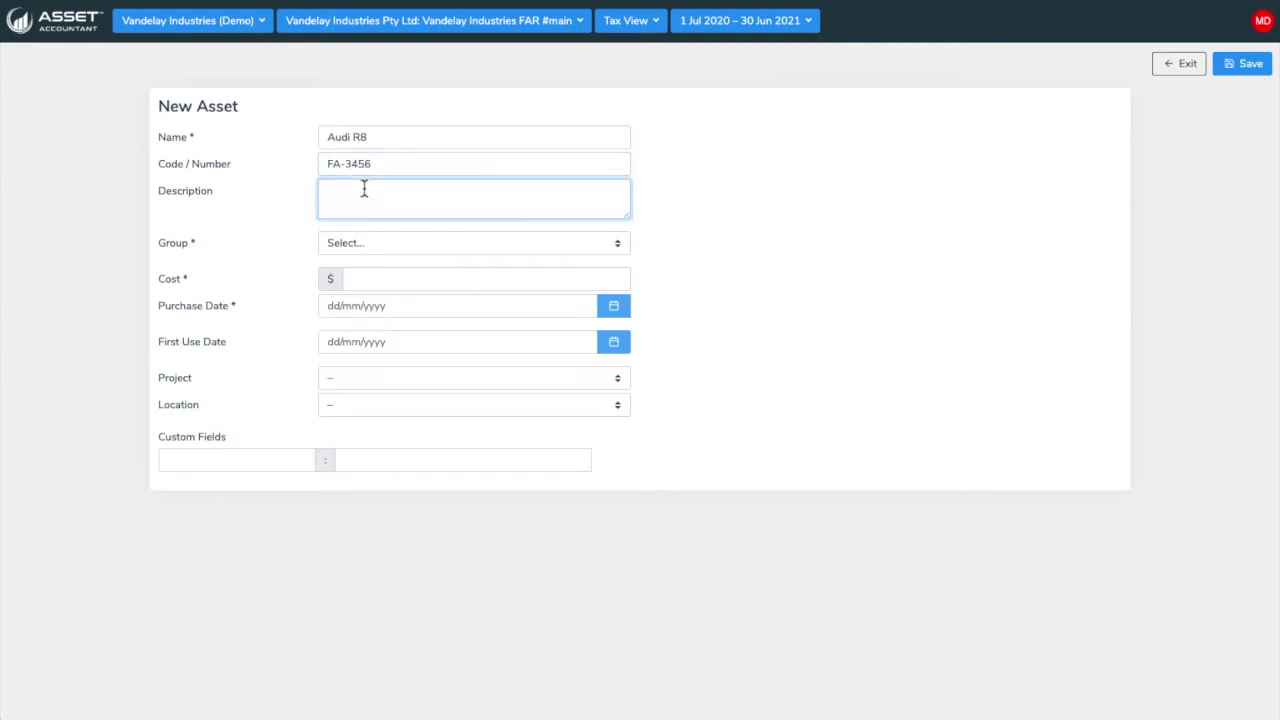
{"action": "type", "text": "Mark's nice car"}
{"action": "left_click", "coordinate": [455, 245]}
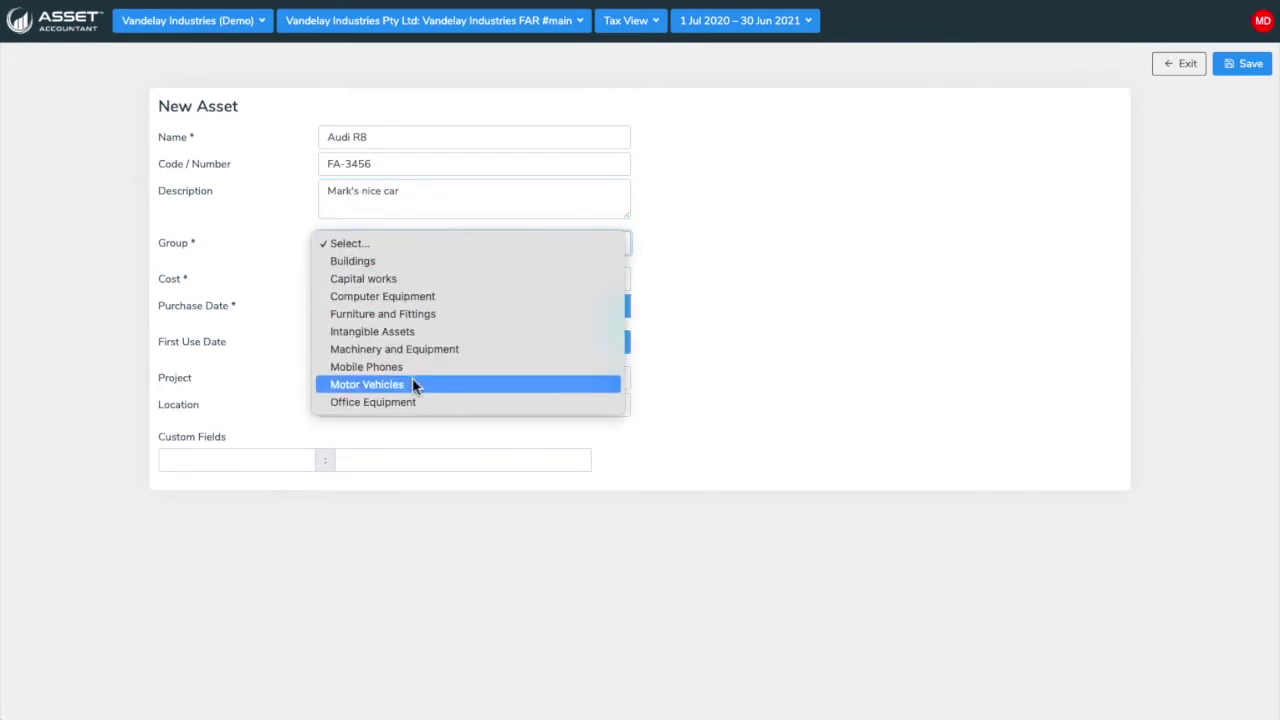
{"action": "left_click", "coordinate": [415, 385]}
{"action": "left_click", "coordinate": [461, 282]}
{"action": "type", "text": "100000"}
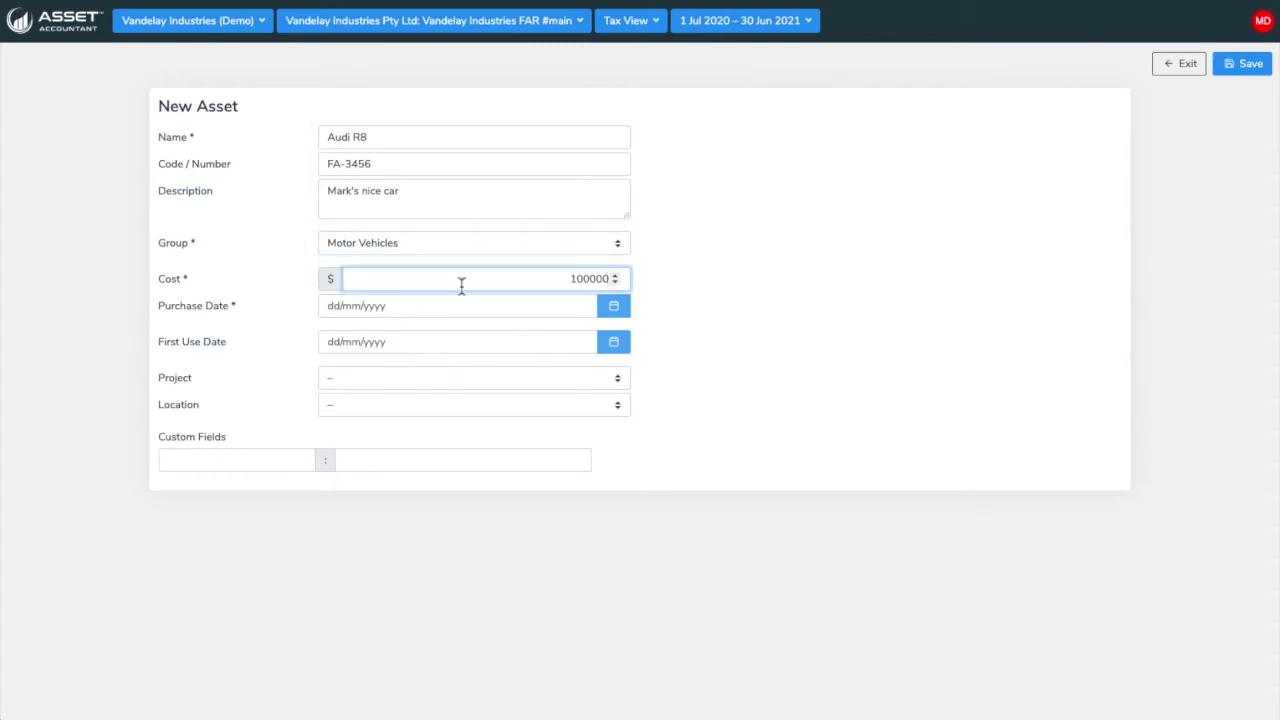
Set the purchase date to 11 March 2021 from the calendar.
{"action": "left_click", "coordinate": [613, 306]}
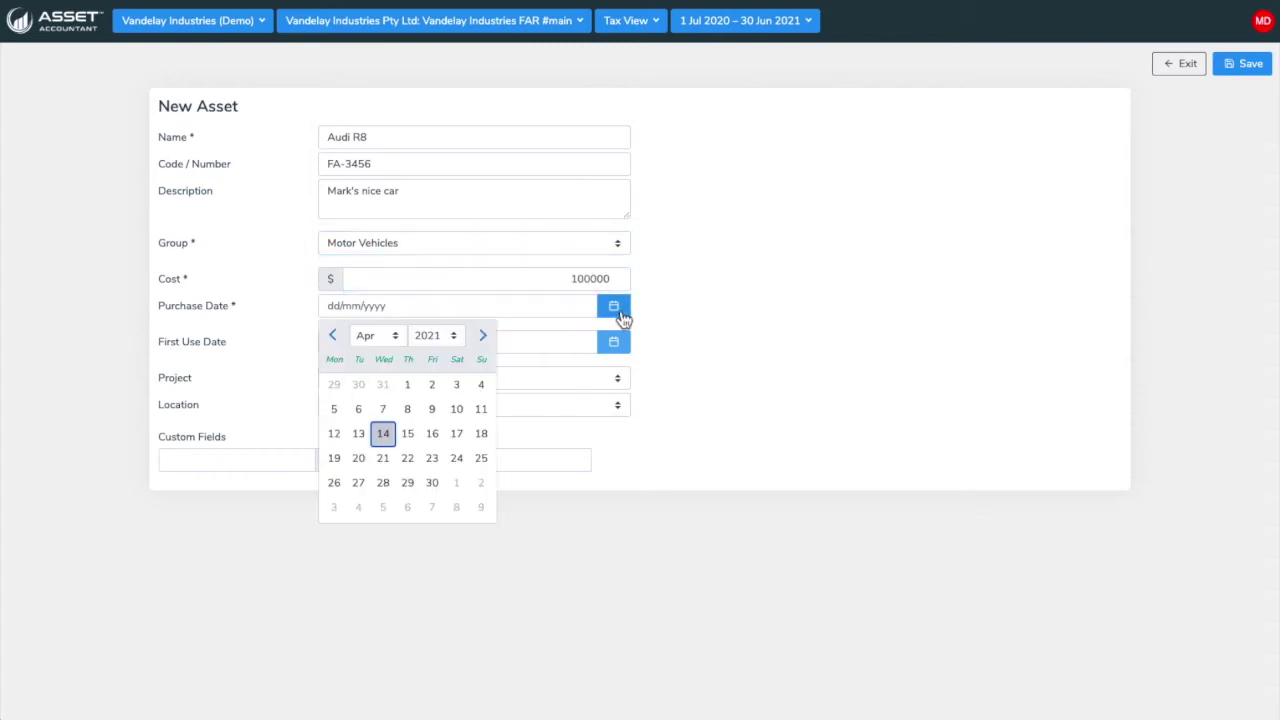
{"action": "left_click", "coordinate": [368, 345]}
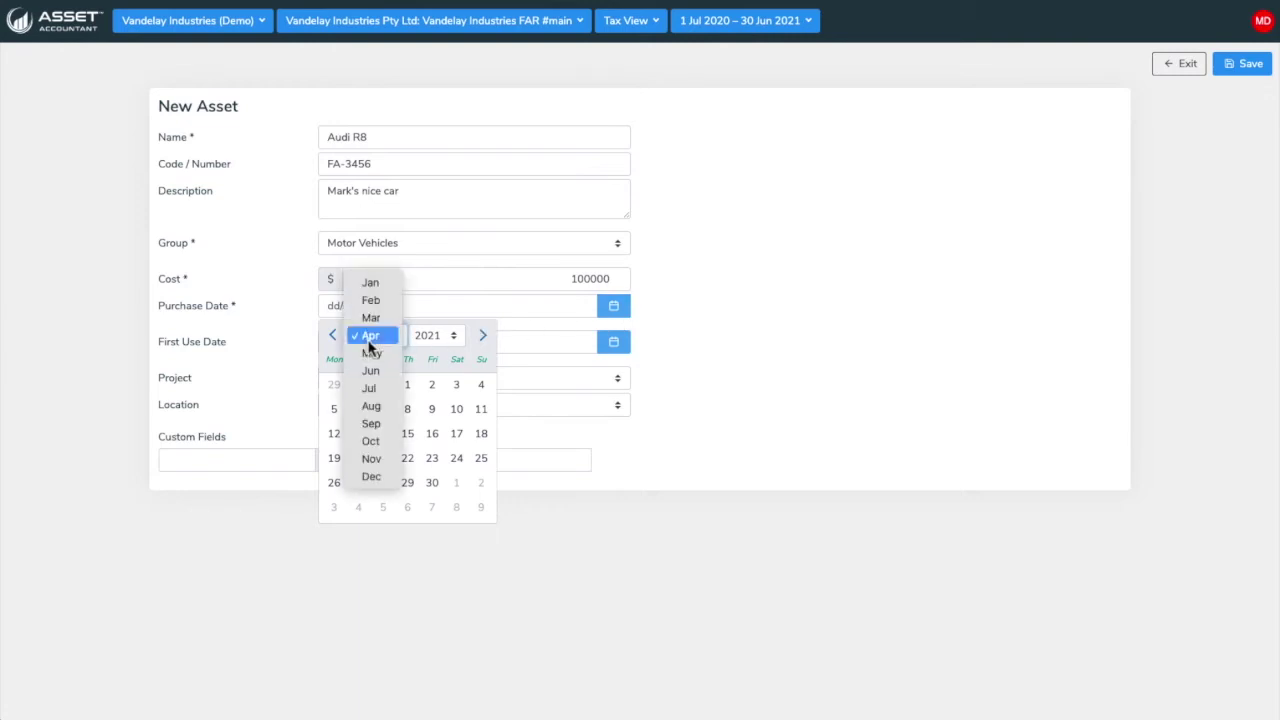
{"action": "left_click", "coordinate": [371, 319]}
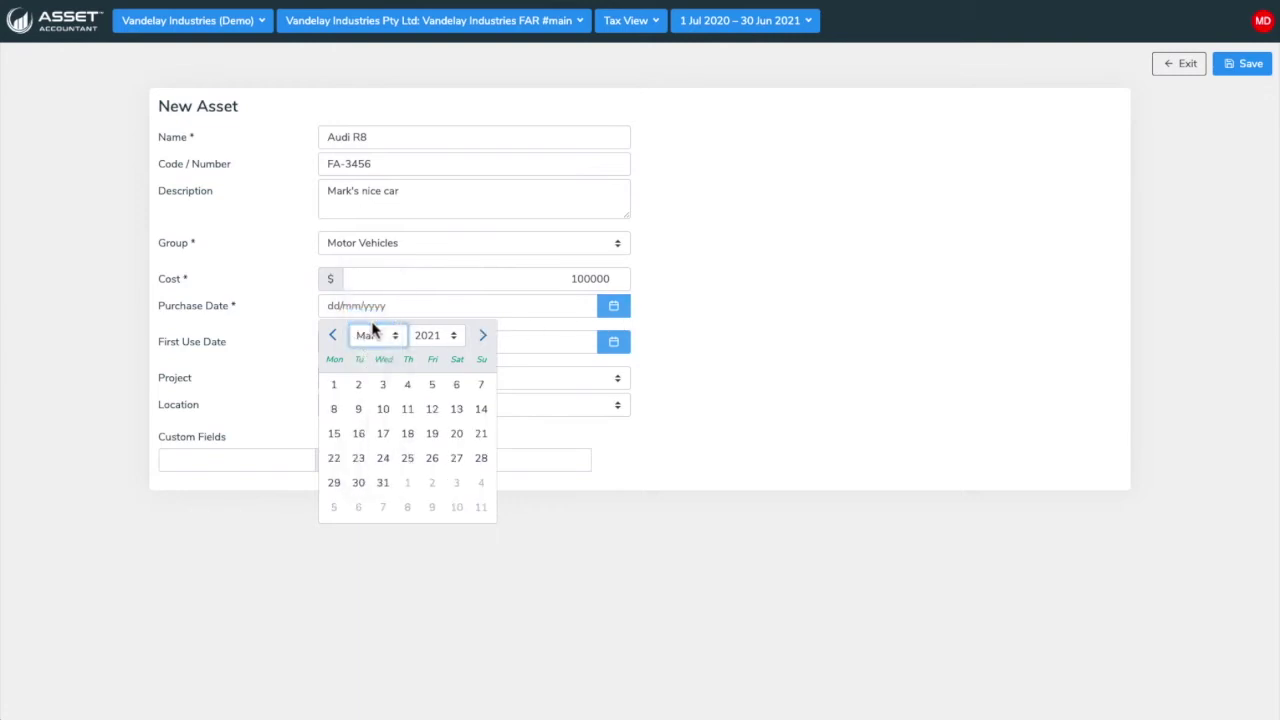
{"action": "left_click", "coordinate": [407, 410]}
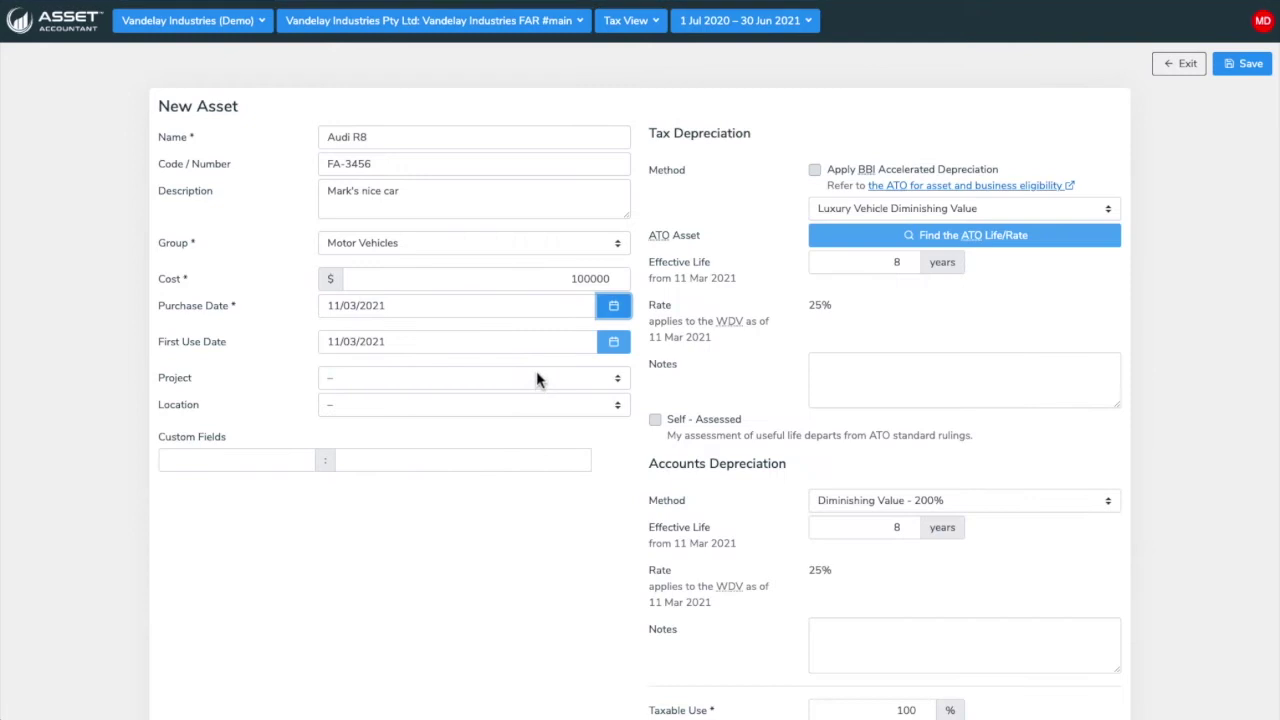
{"action": "left_click", "coordinate": [368, 378]}
Assign the asset to project Railyard and location Brisbane.
{"action": "left_click", "coordinate": [366, 432]}
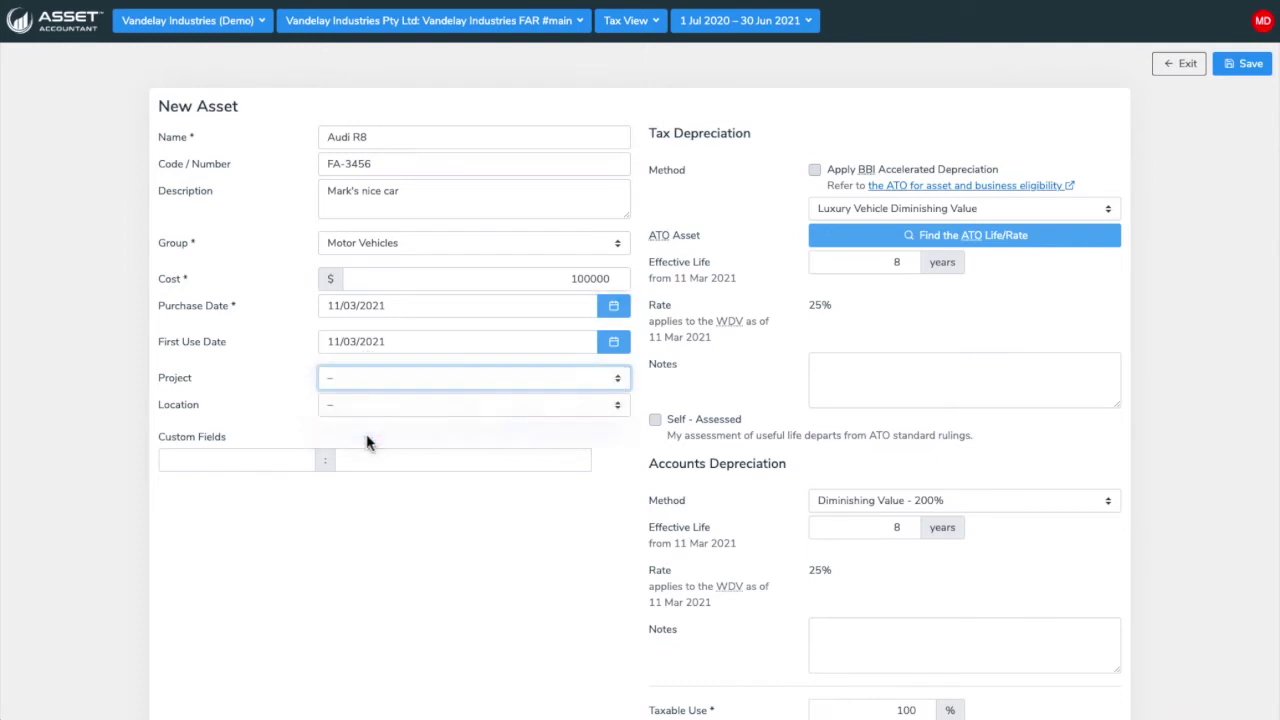
{"action": "left_click", "coordinate": [366, 408]}
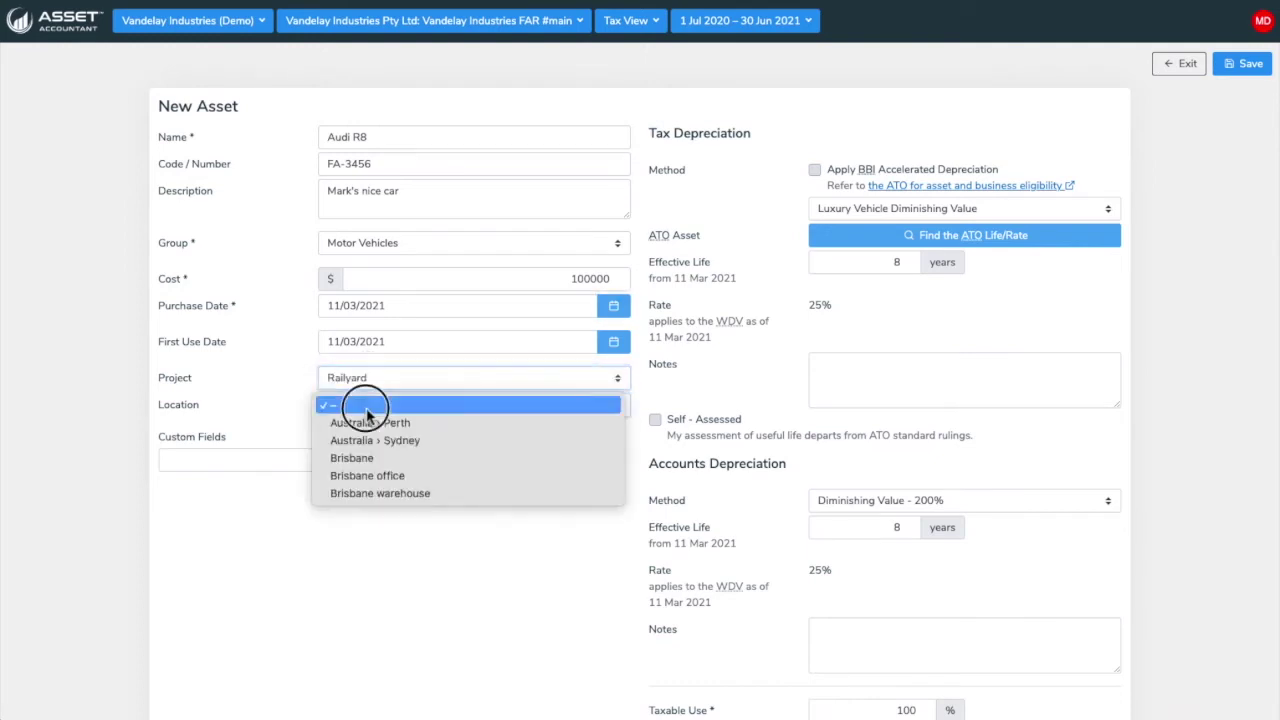
{"action": "left_click", "coordinate": [370, 458]}
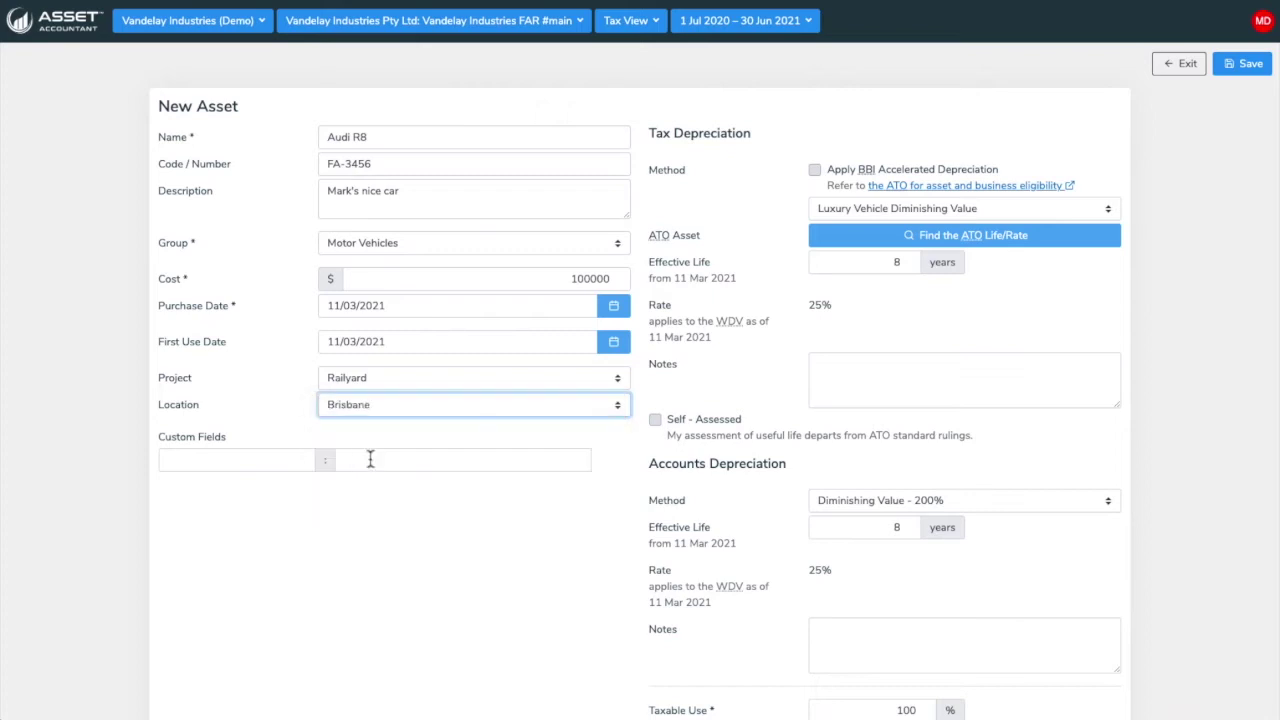
Add custom fields VIN with the vehicle's VIN and User with the user's name.
{"action": "left_click", "coordinate": [245, 458]}
{"action": "type", "text": "VIN"}
{"action": "key", "text": "Tab"}
{"action": "type", "text": "GHH456564373"}
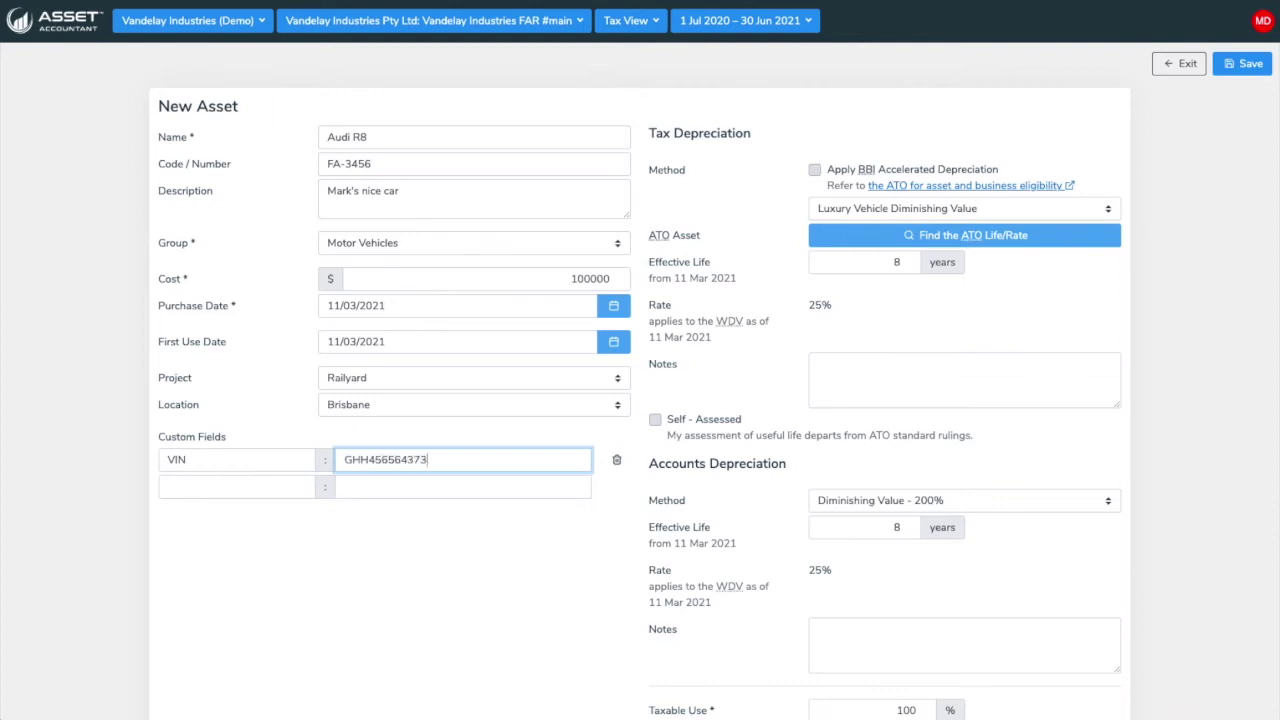
{"action": "type", "text": "RT"}
{"action": "left_click", "coordinate": [194, 484]}
{"action": "type", "text": "U"}
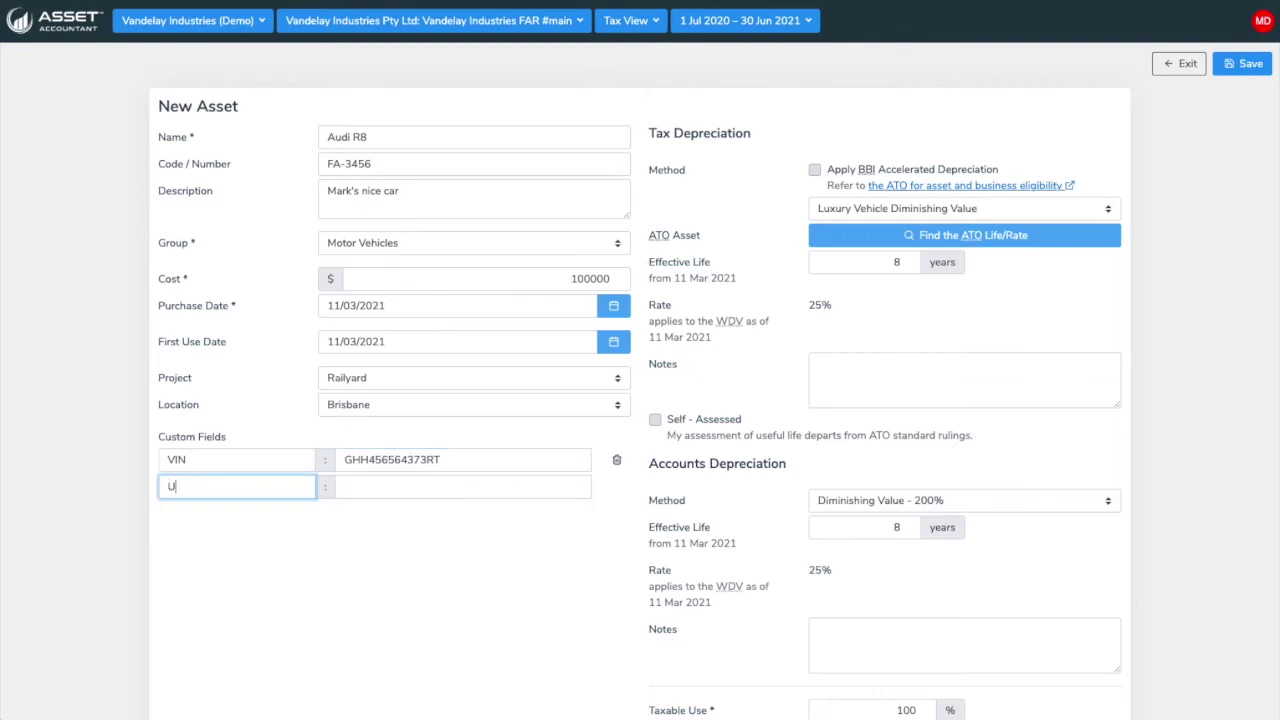
{"action": "type", "text": "ser"}
{"action": "left_click", "coordinate": [396, 490]}
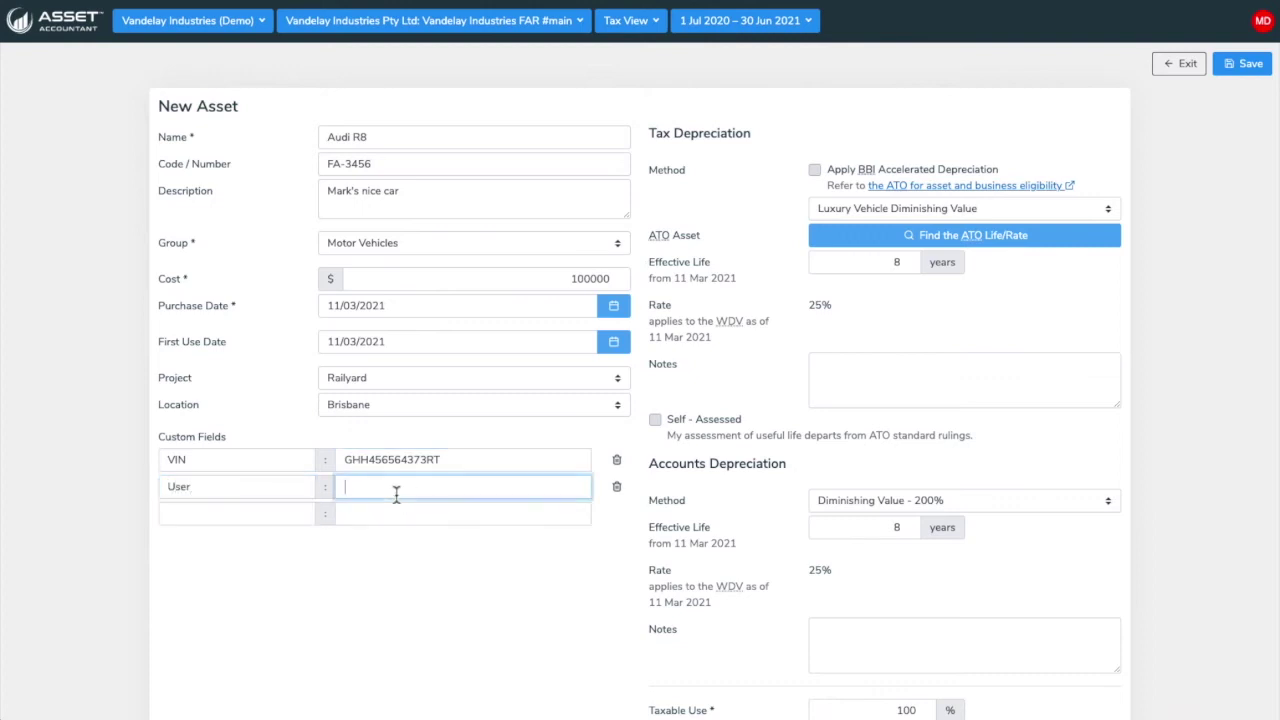
{"action": "type", "text": "Michael"}
{"action": "type", "text": "k "}
{"action": "type", "text": "Smith"}
Tick BBI accelerated depreciation with Luxury Vehicle Diminishing Value (Backing Business Investment) as the tax method.
{"action": "left_click", "coordinate": [821, 175]}
{"action": "left_click", "coordinate": [823, 175]}
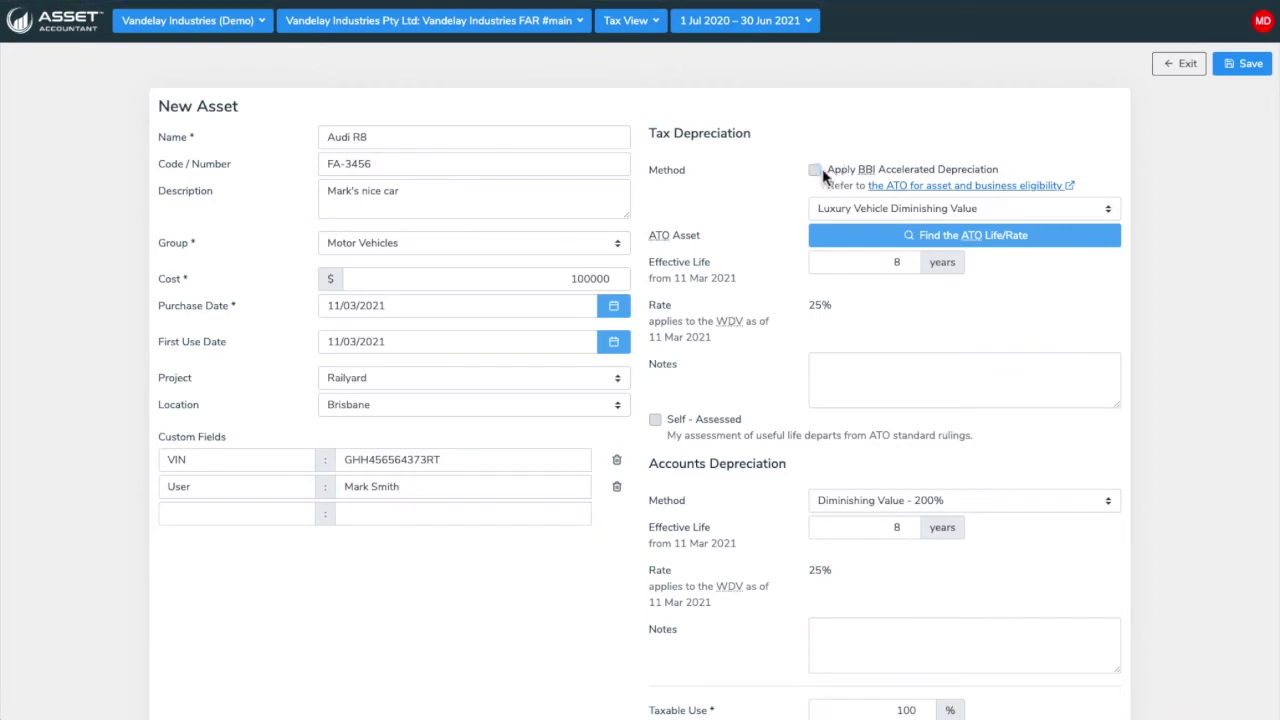
{"action": "left_click", "coordinate": [818, 172]}
{"action": "left_click", "coordinate": [854, 205]}
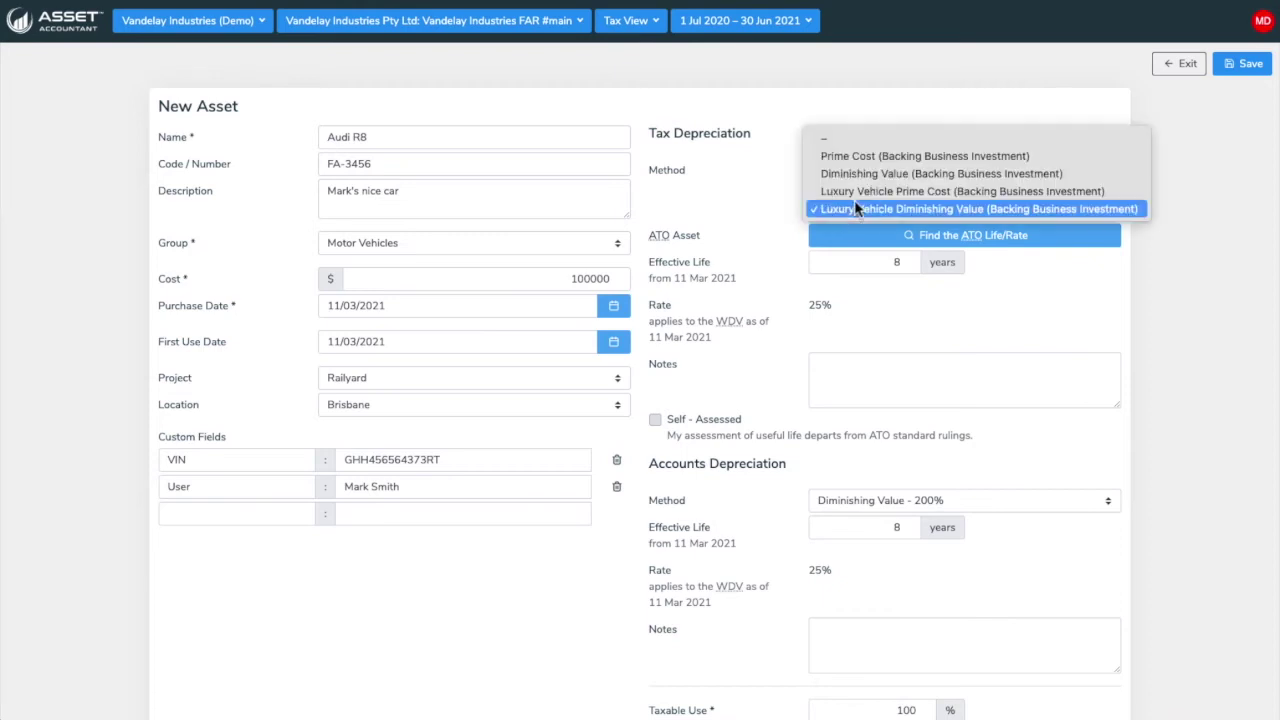
{"action": "left_click", "coordinate": [768, 167]}
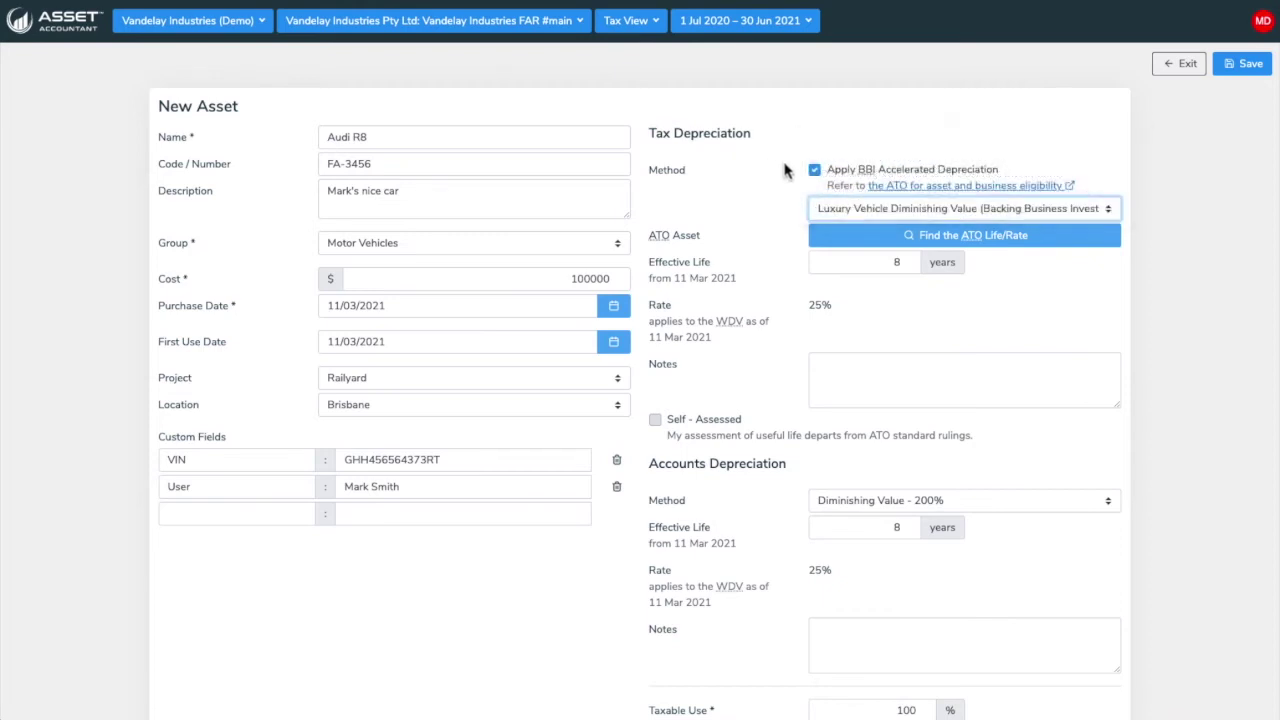
{"action": "left_click", "coordinate": [816, 171]}
{"action": "left_click", "coordinate": [855, 208]}
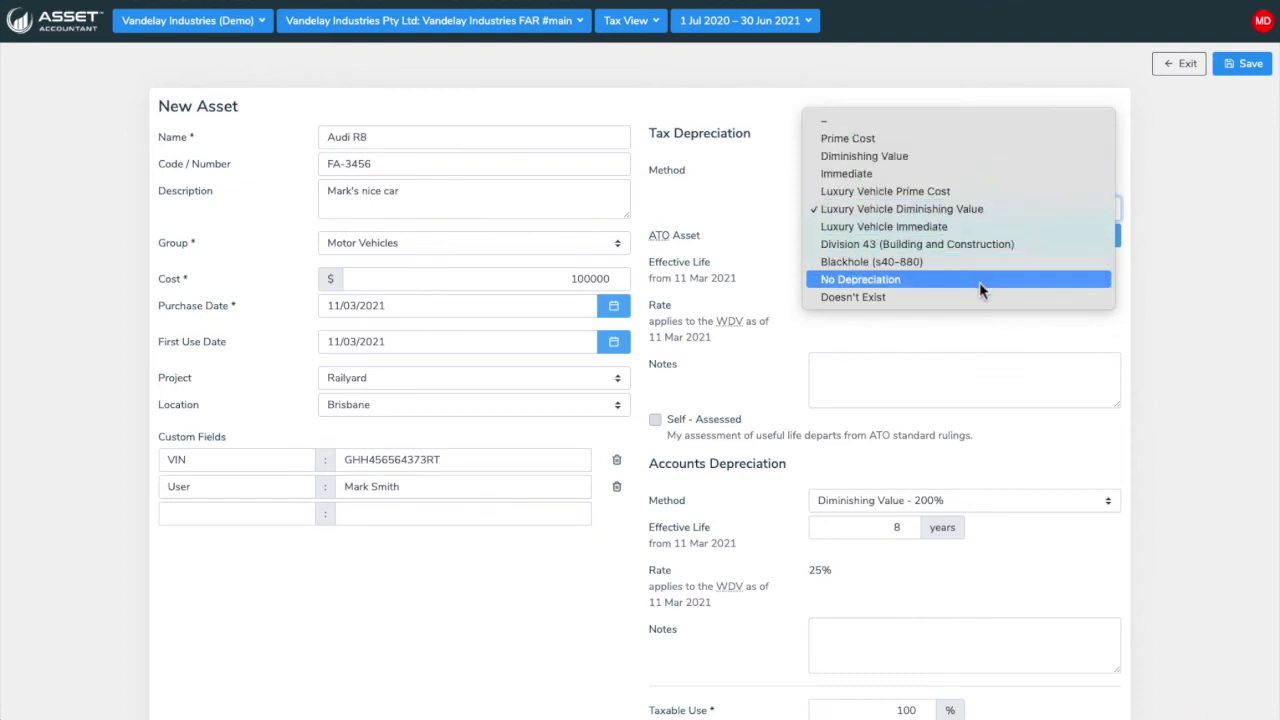
{"action": "left_click", "coordinate": [872, 209]}
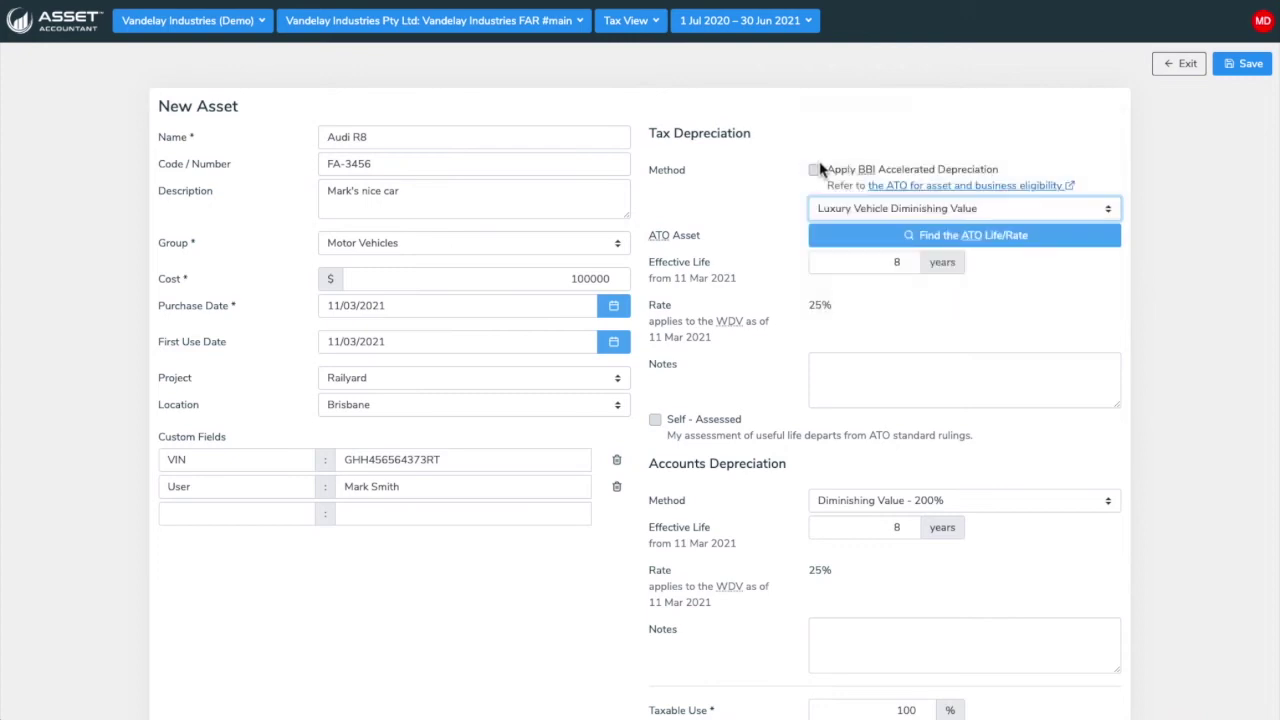
{"action": "left_click", "coordinate": [815, 171]}
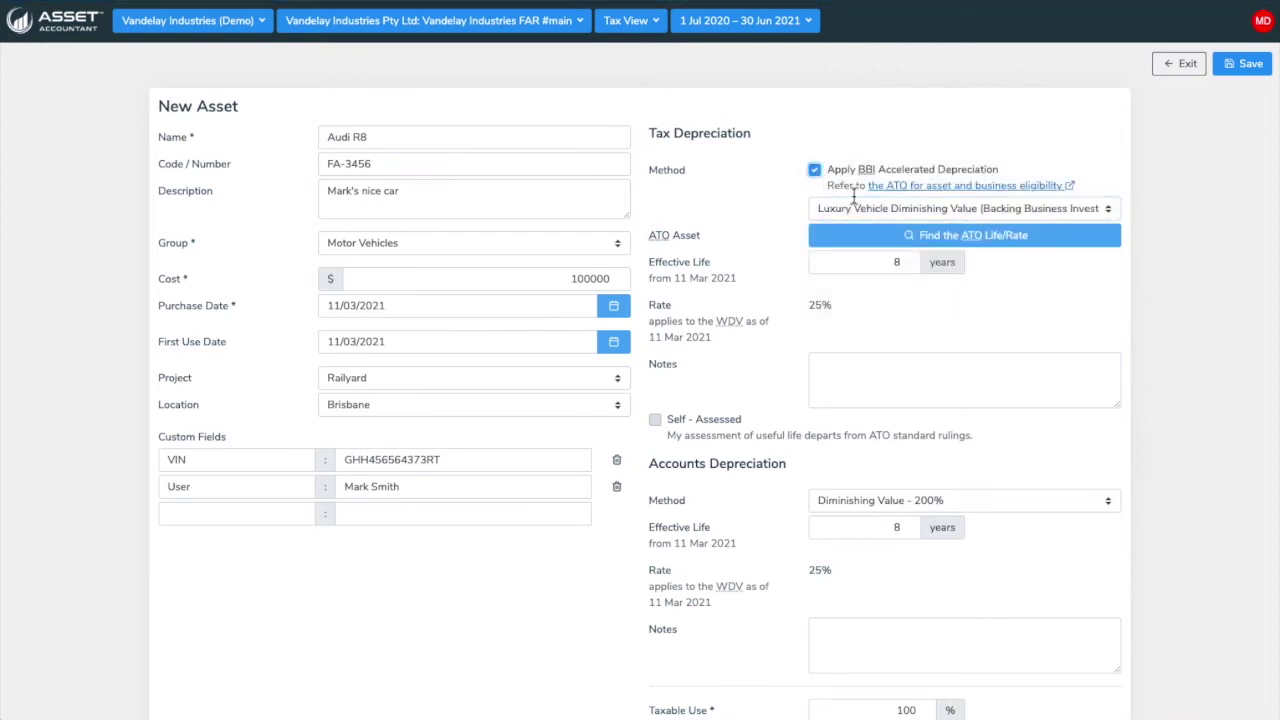
{"action": "left_click", "coordinate": [935, 210]}
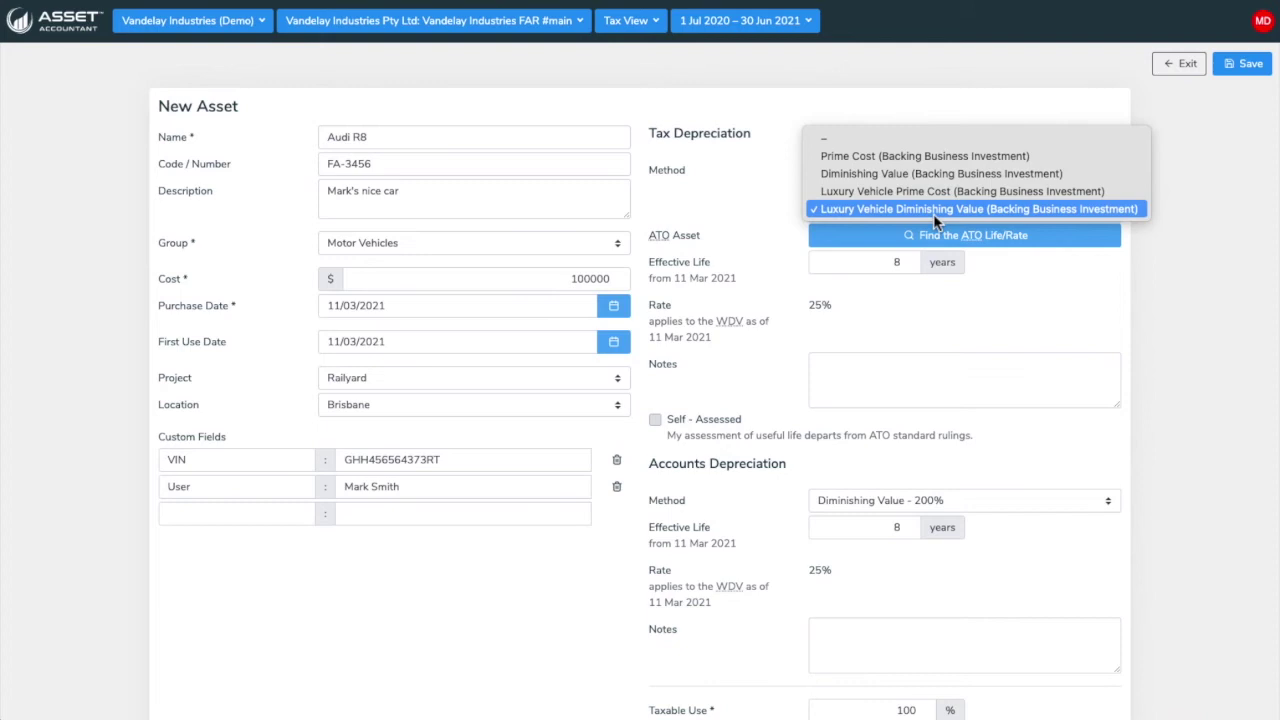
{"action": "left_click", "coordinate": [933, 213]}
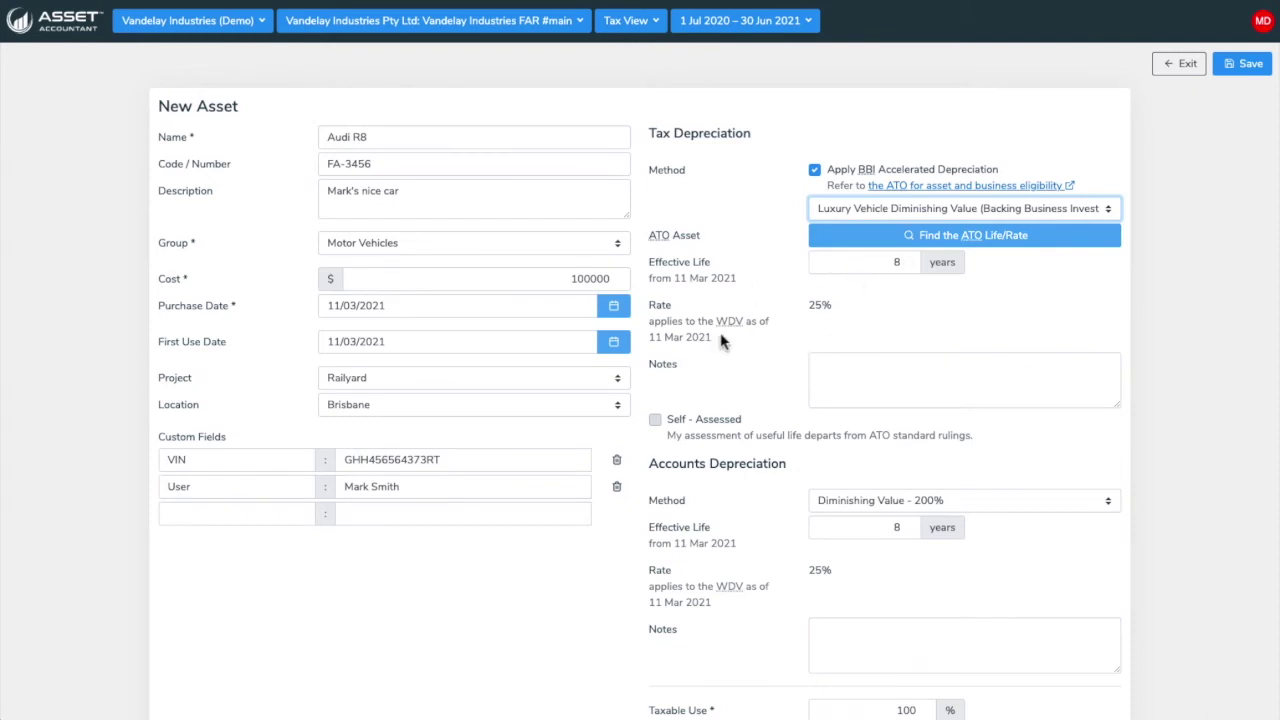
In the ATO effective life lookup, enter search term 'ca' with industry set to (None).
{"action": "left_click", "coordinate": [972, 240]}
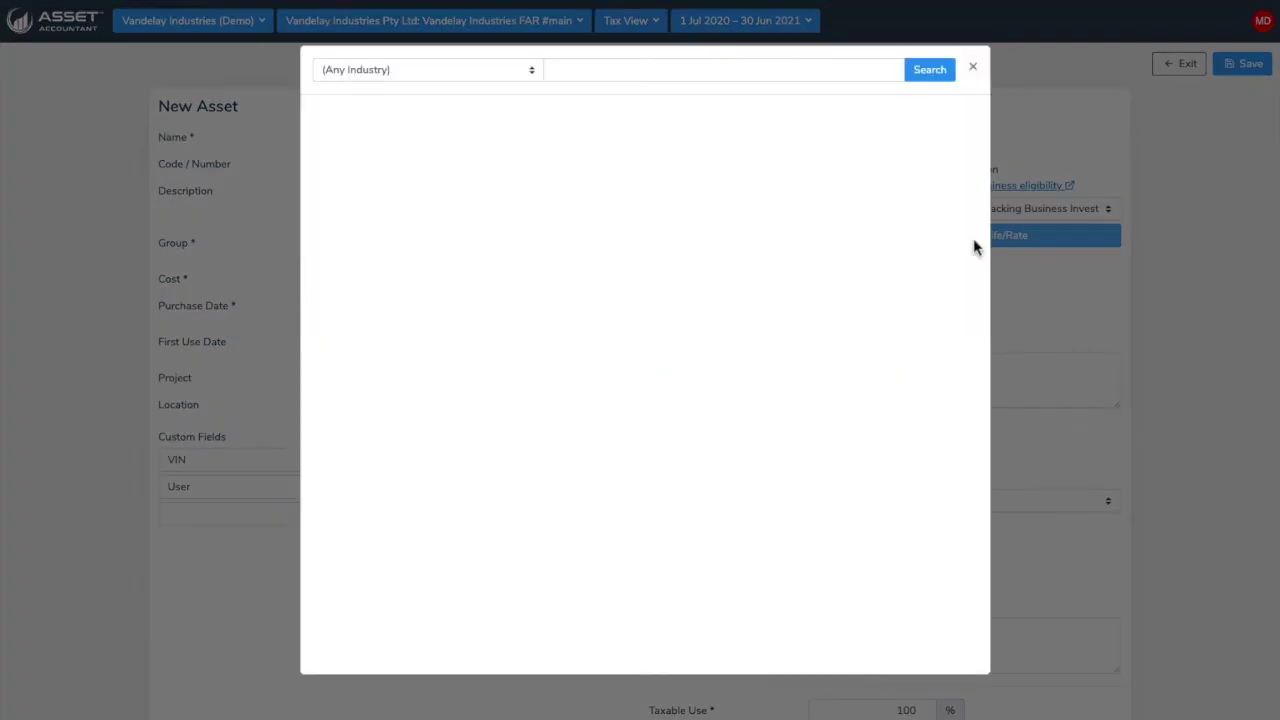
{"action": "left_click", "coordinate": [627, 70]}
{"action": "type", "text": "car"}
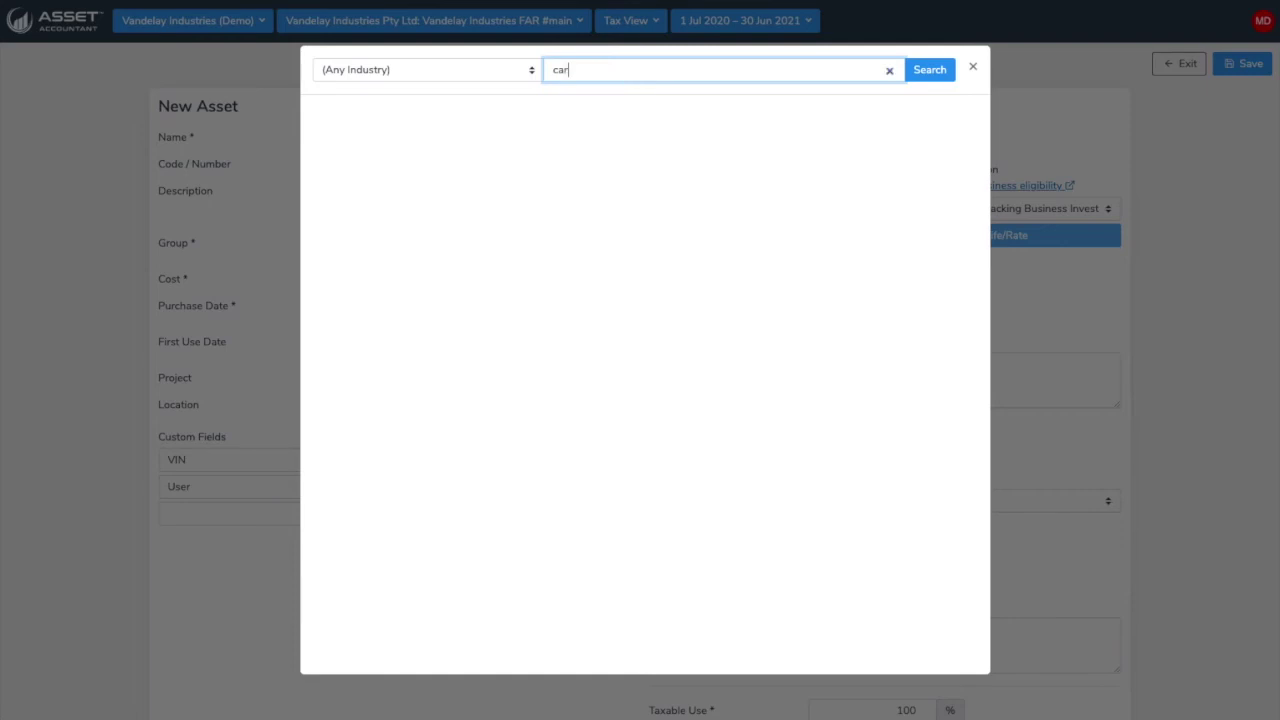
{"action": "left_click", "coordinate": [393, 76]}
{"action": "scroll", "coordinate": [412, 528], "scroll_direction": "down", "scroll_amount": 15}
{"action": "scroll", "coordinate": [412, 528], "scroll_direction": "down", "scroll_amount": 15}
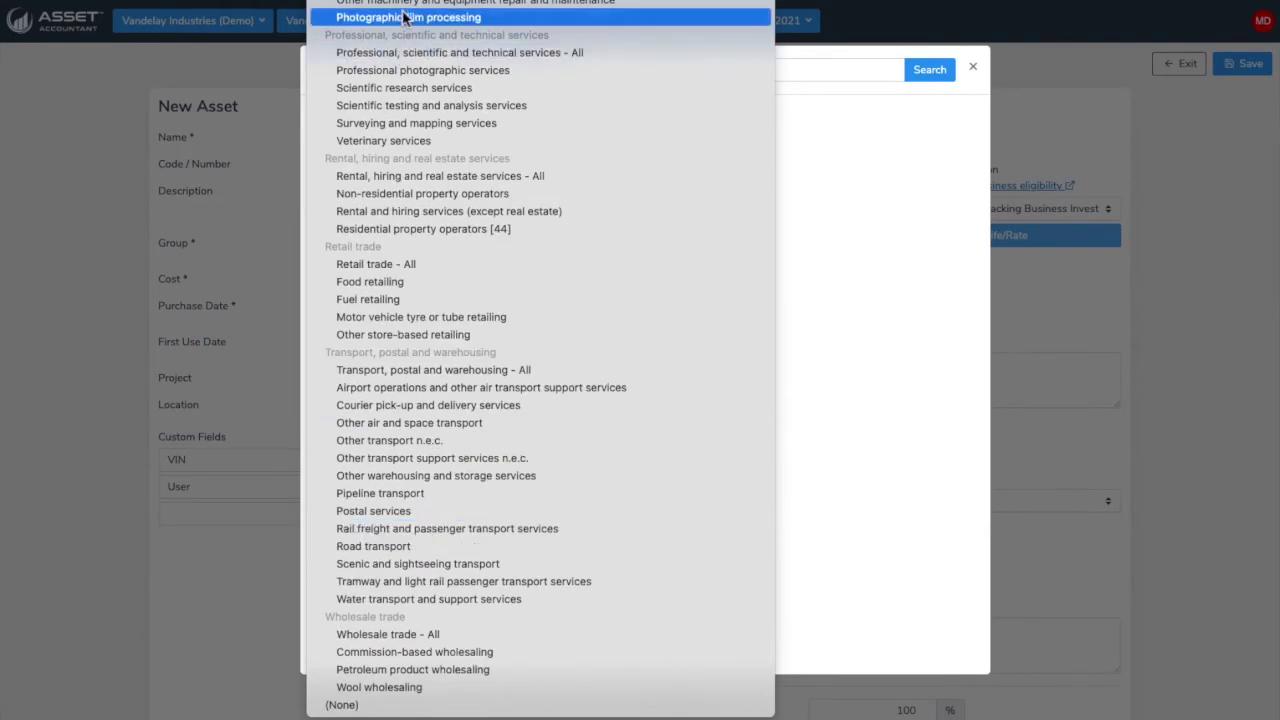
{"action": "left_click", "coordinate": [380, 704]}
Run the search and scroll the car results down to the Taxis entry.
{"action": "left_click", "coordinate": [930, 70]}
{"action": "scroll", "coordinate": [912, 145], "scroll_direction": "down", "scroll_amount": 1}
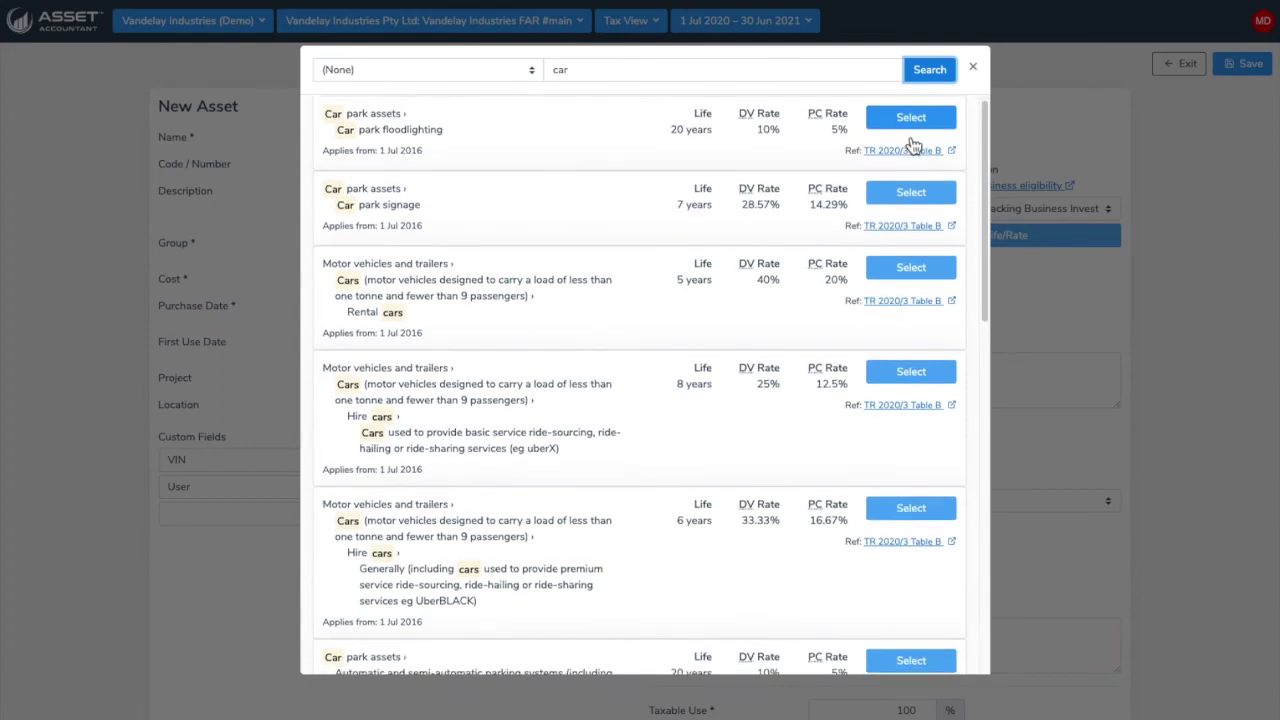
{"action": "scroll", "coordinate": [766, 271], "scroll_direction": "down", "scroll_amount": 3}
{"action": "scroll", "coordinate": [700, 323], "scroll_direction": "down", "scroll_amount": 4}
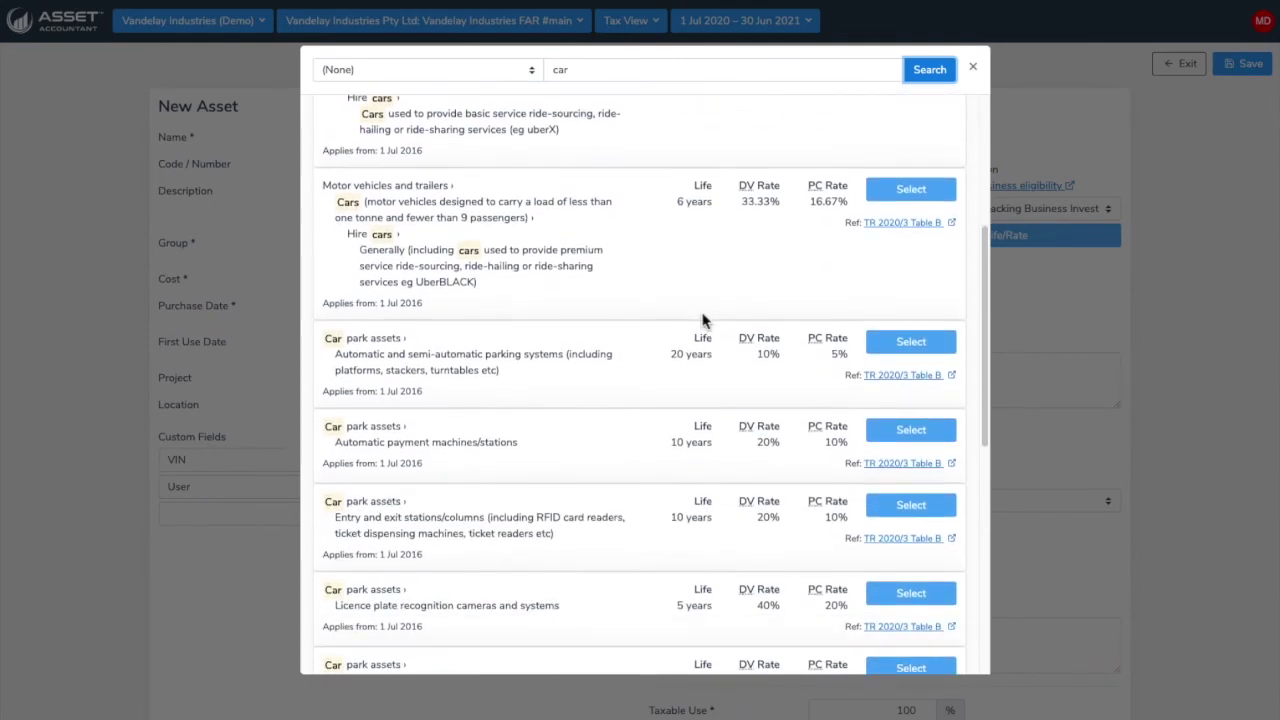
{"action": "scroll", "coordinate": [703, 320], "scroll_direction": "down", "scroll_amount": 3}
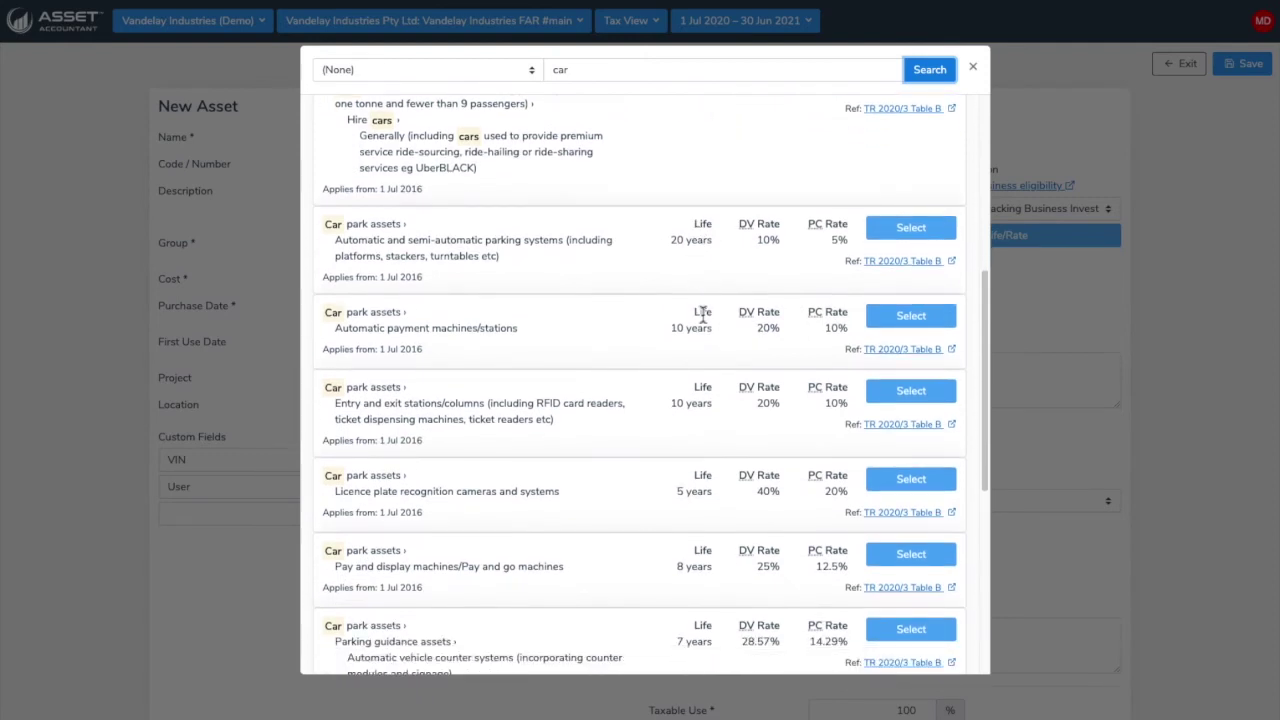
{"action": "scroll", "coordinate": [703, 313], "scroll_direction": "down", "scroll_amount": 1}
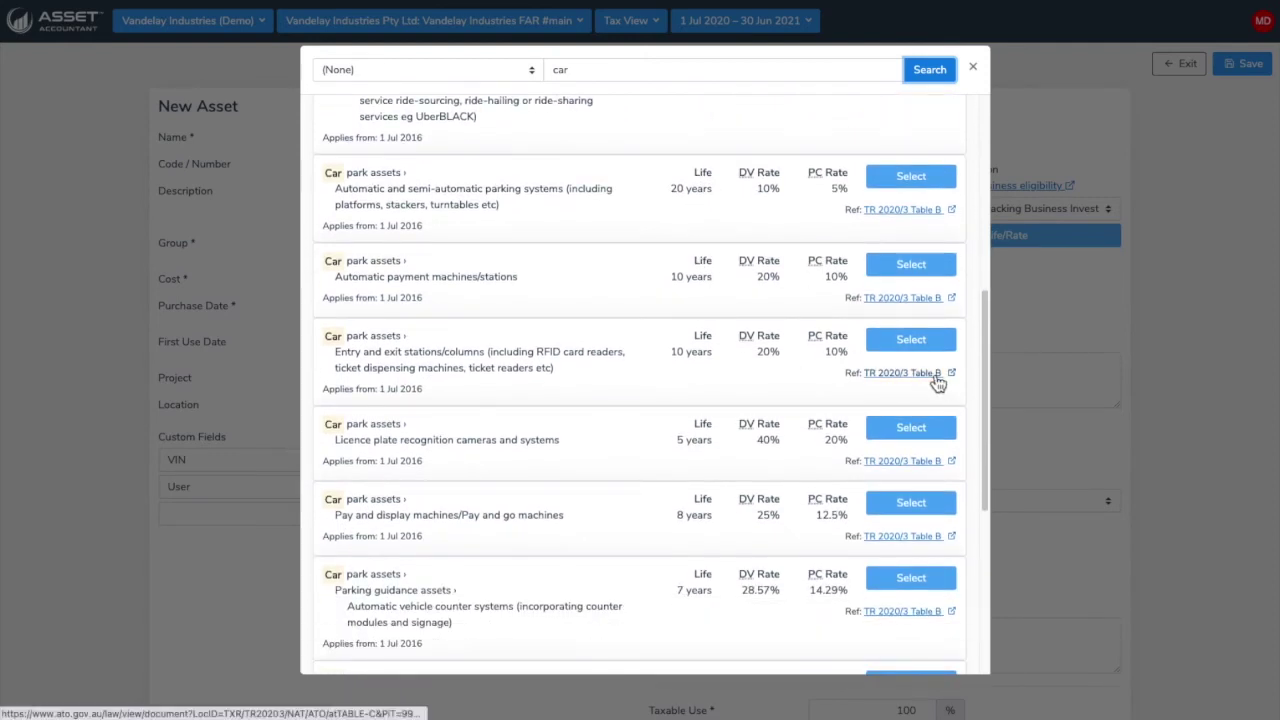
{"action": "scroll", "coordinate": [938, 383], "scroll_direction": "down", "scroll_amount": 1}
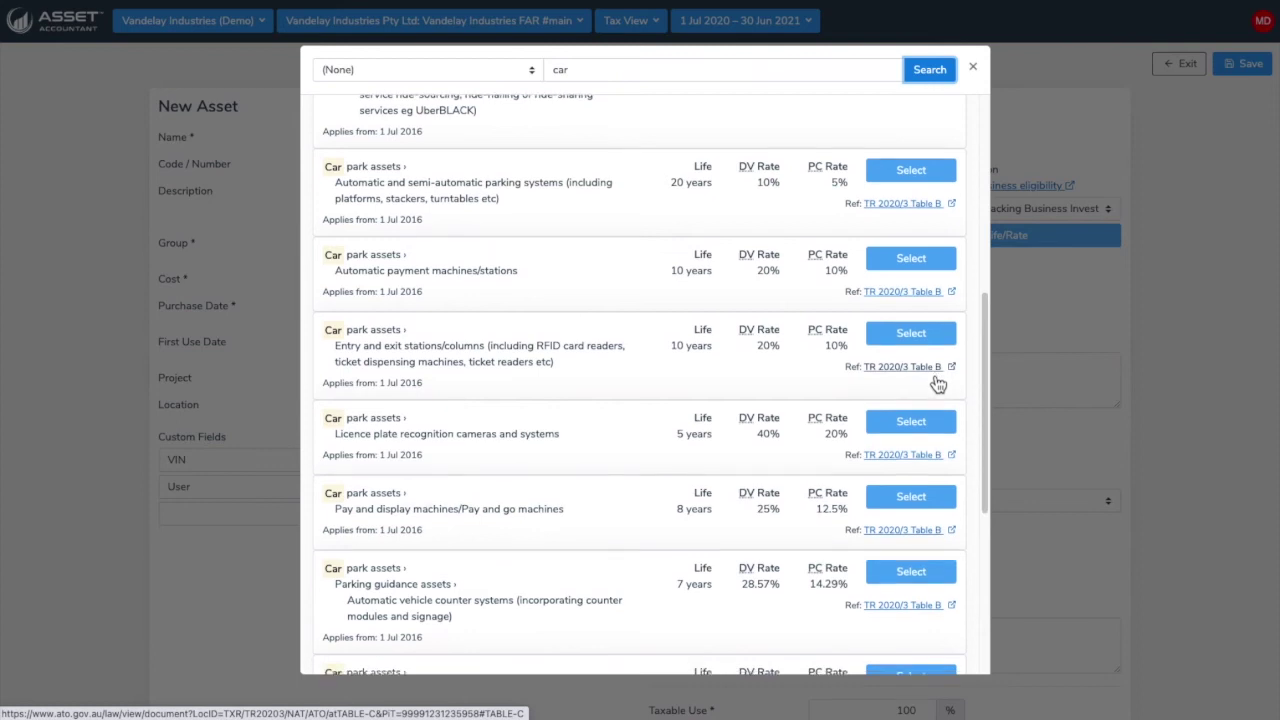
{"action": "scroll", "coordinate": [938, 383], "scroll_direction": "down", "scroll_amount": 8}
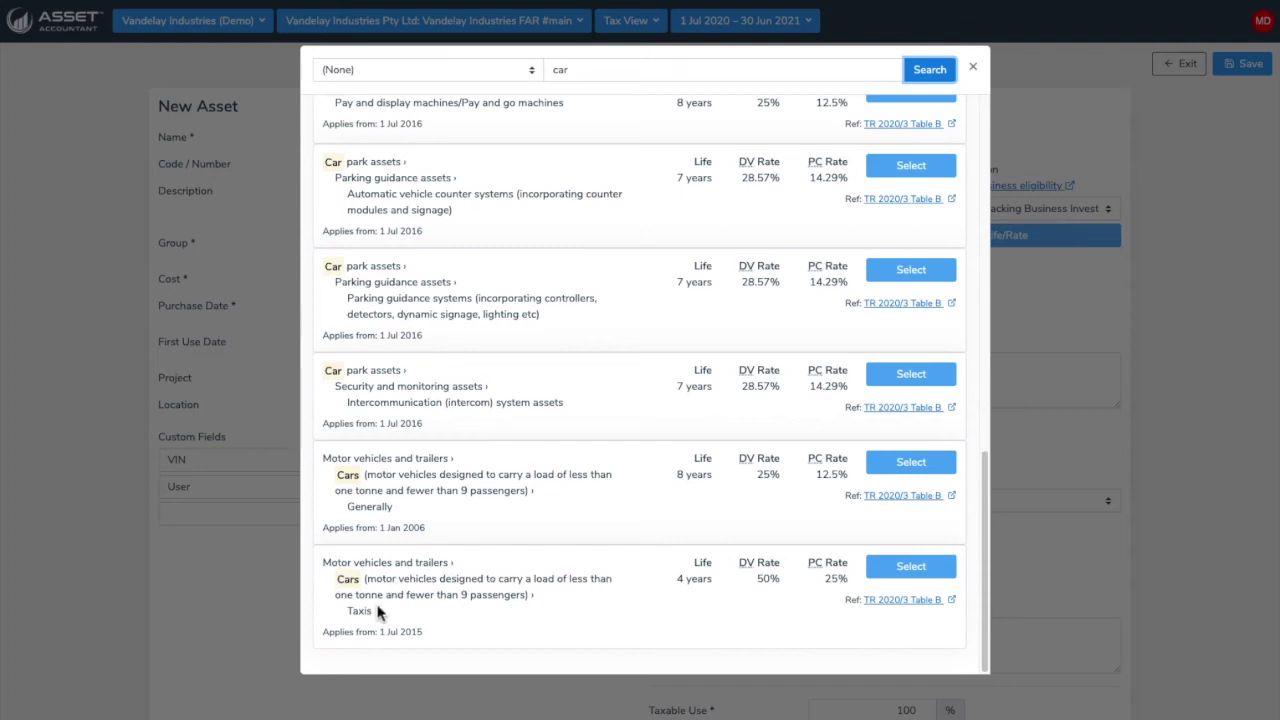
Select the Taxis ruling and append 'ADD WHATEVER NOTES FOR AUDIT' on a new notes line.
{"action": "left_click", "coordinate": [915, 567]}
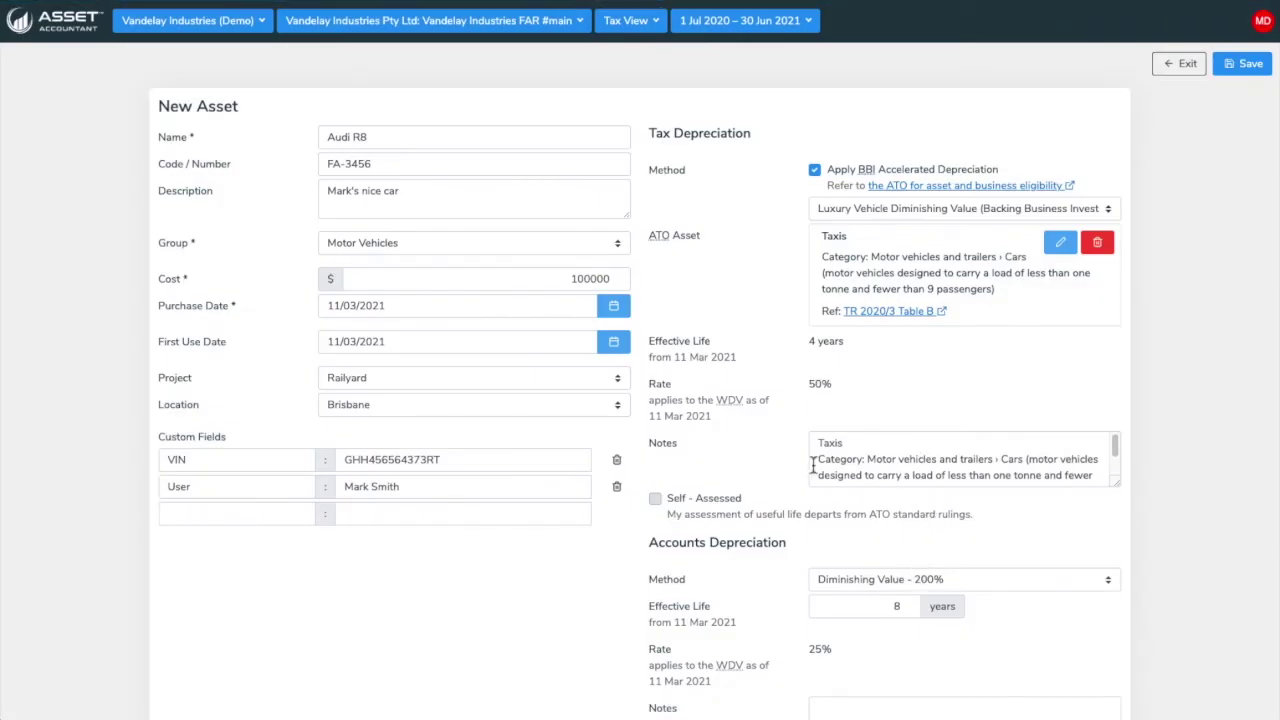
{"action": "scroll", "coordinate": [980, 468], "scroll_direction": "down", "scroll_amount": 2}
{"action": "left_click", "coordinate": [963, 474]}
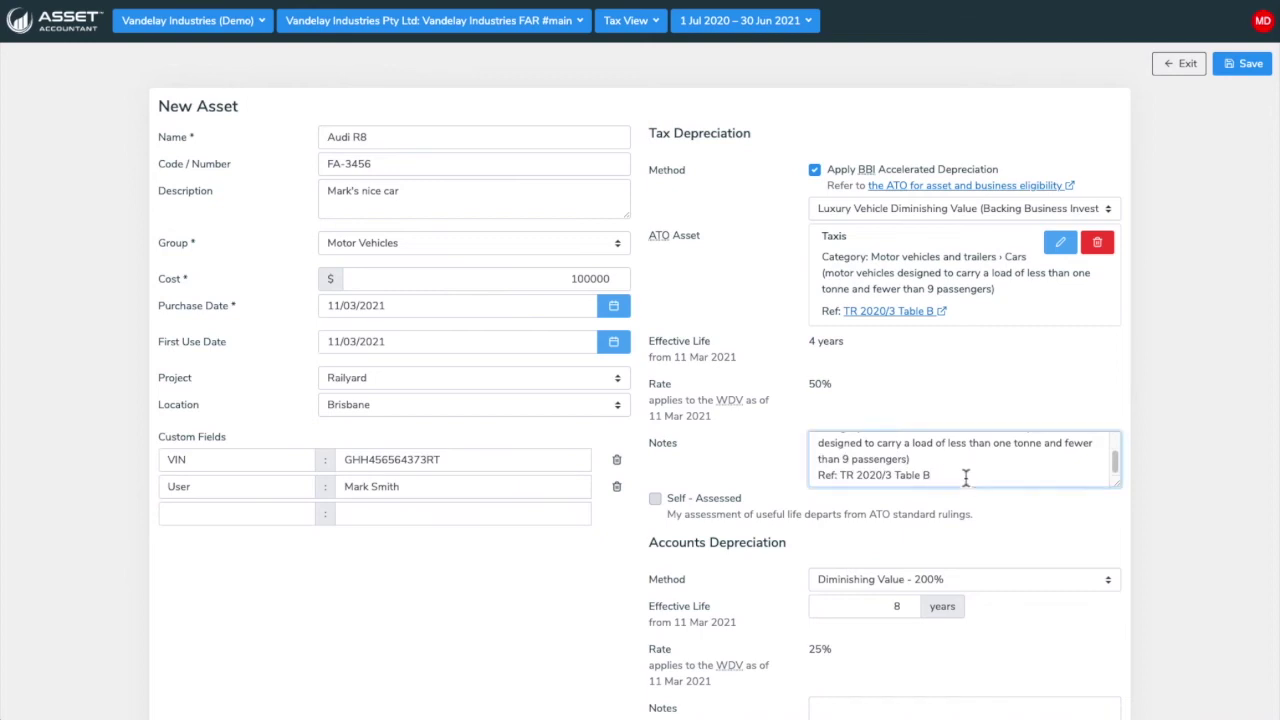
{"action": "key", "text": "Return"}
{"action": "type", "text": "ADD WH"}
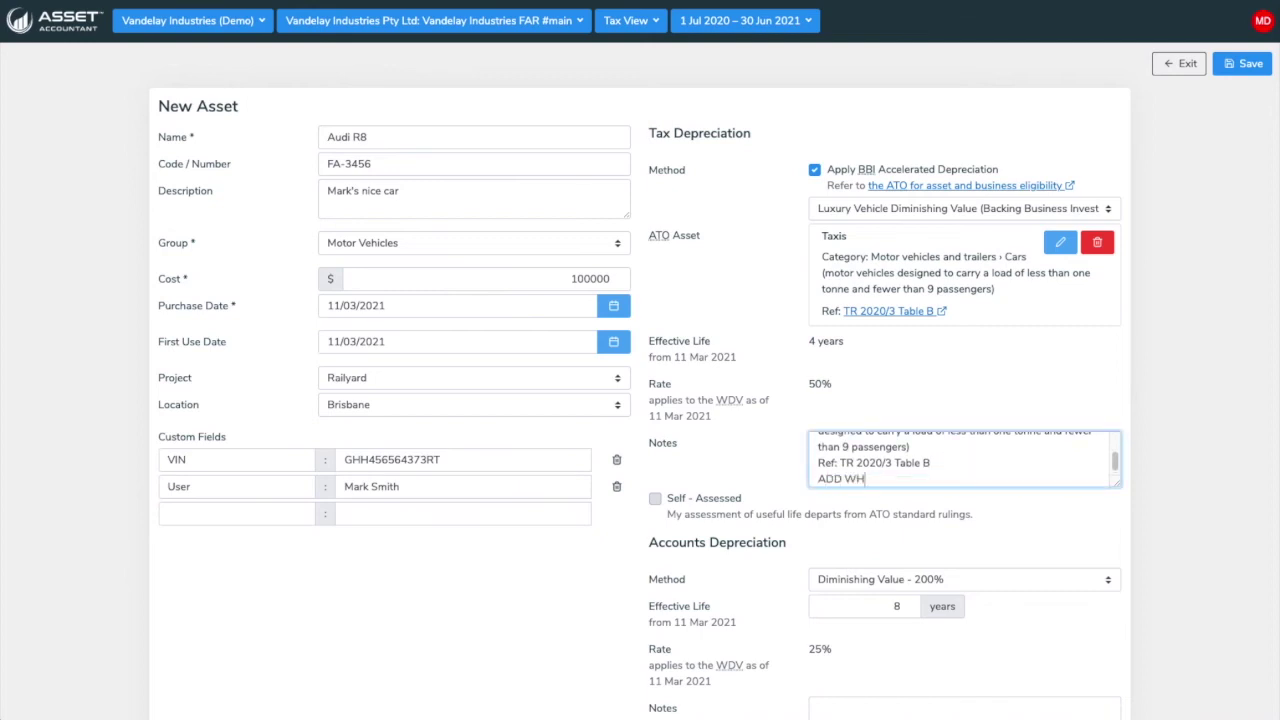
{"action": "type", "text": "ATEVER NOTES FOR AUDIT"}
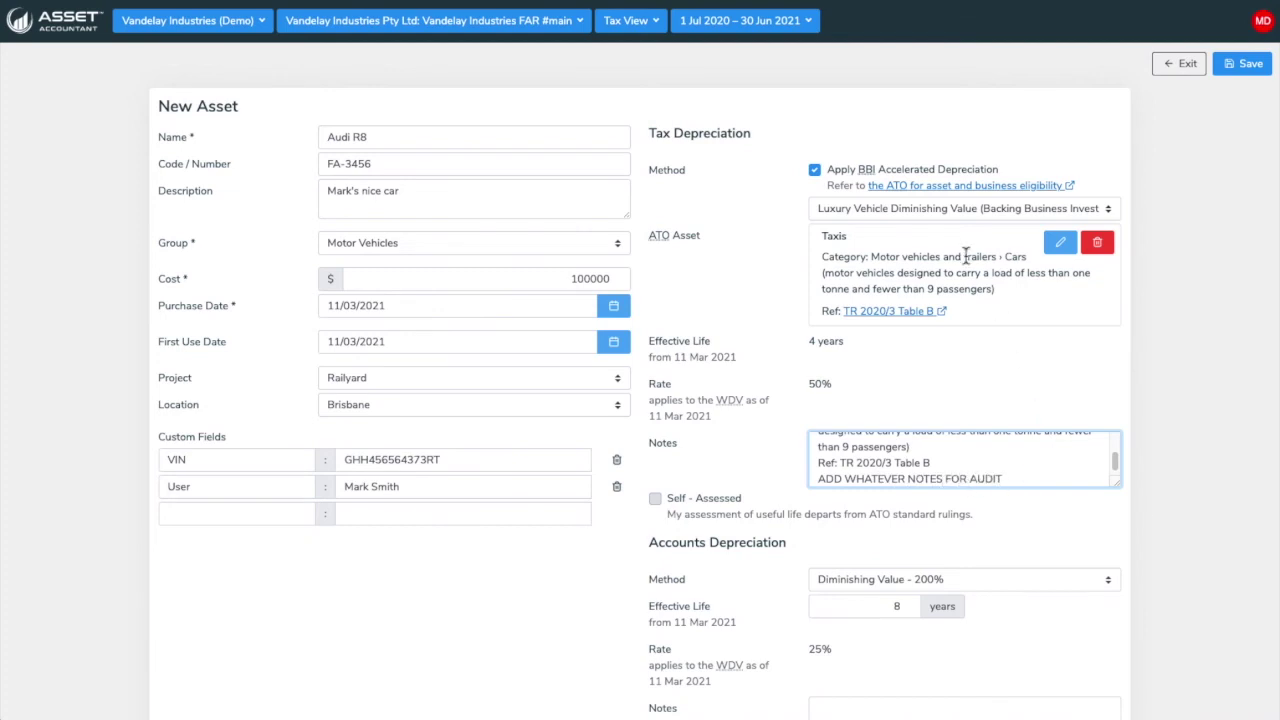
{"action": "left_click", "coordinate": [910, 210]}
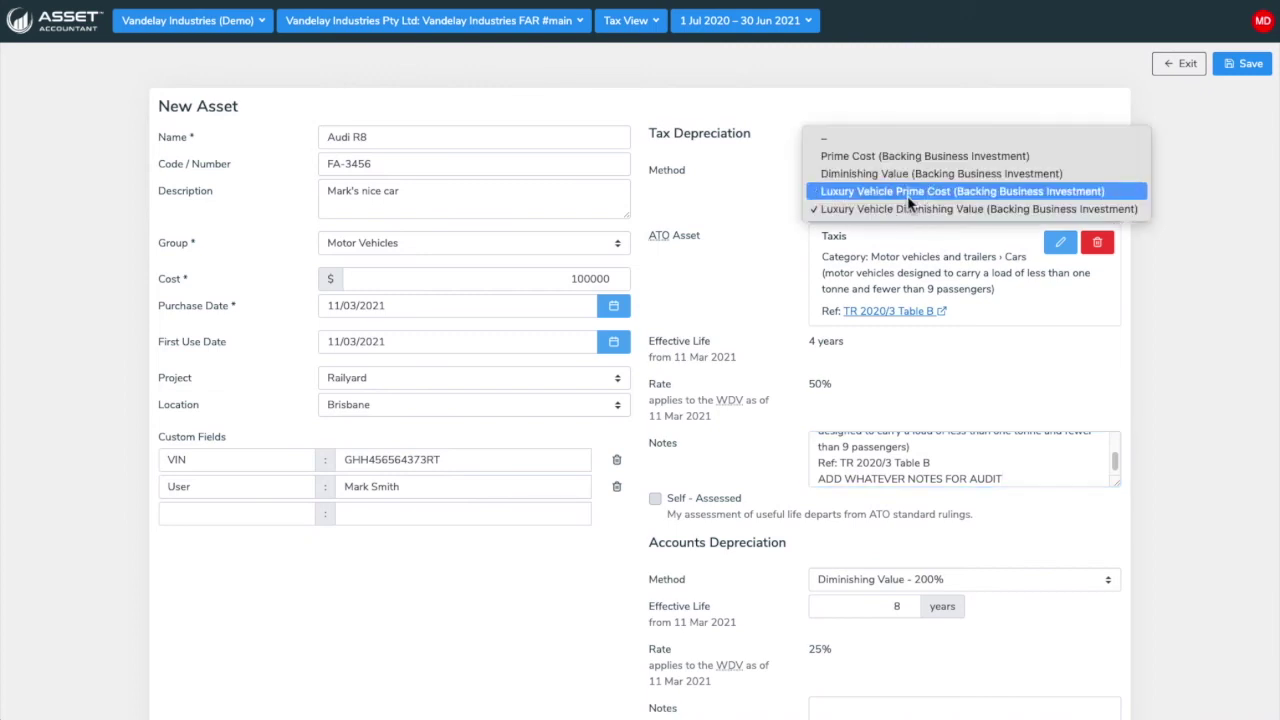
{"action": "left_click", "coordinate": [907, 195]}
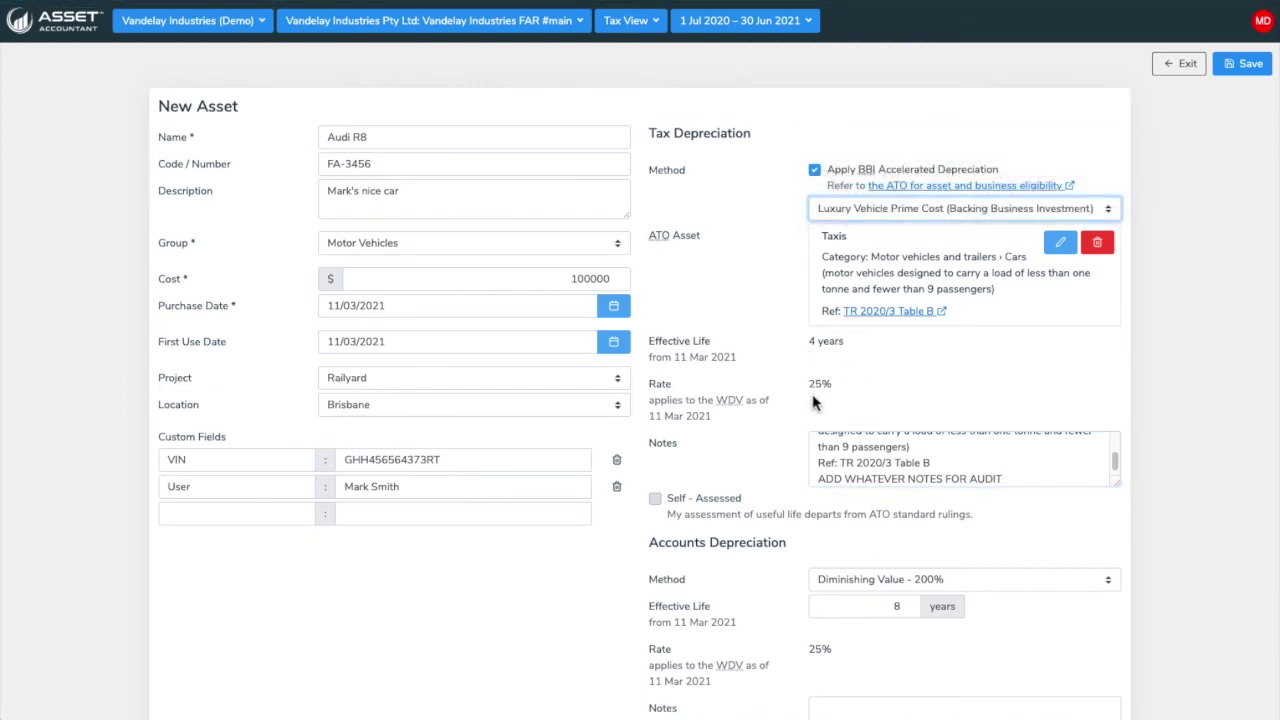
{"action": "left_click", "coordinate": [900, 210]}
{"action": "left_click", "coordinate": [900, 227]}
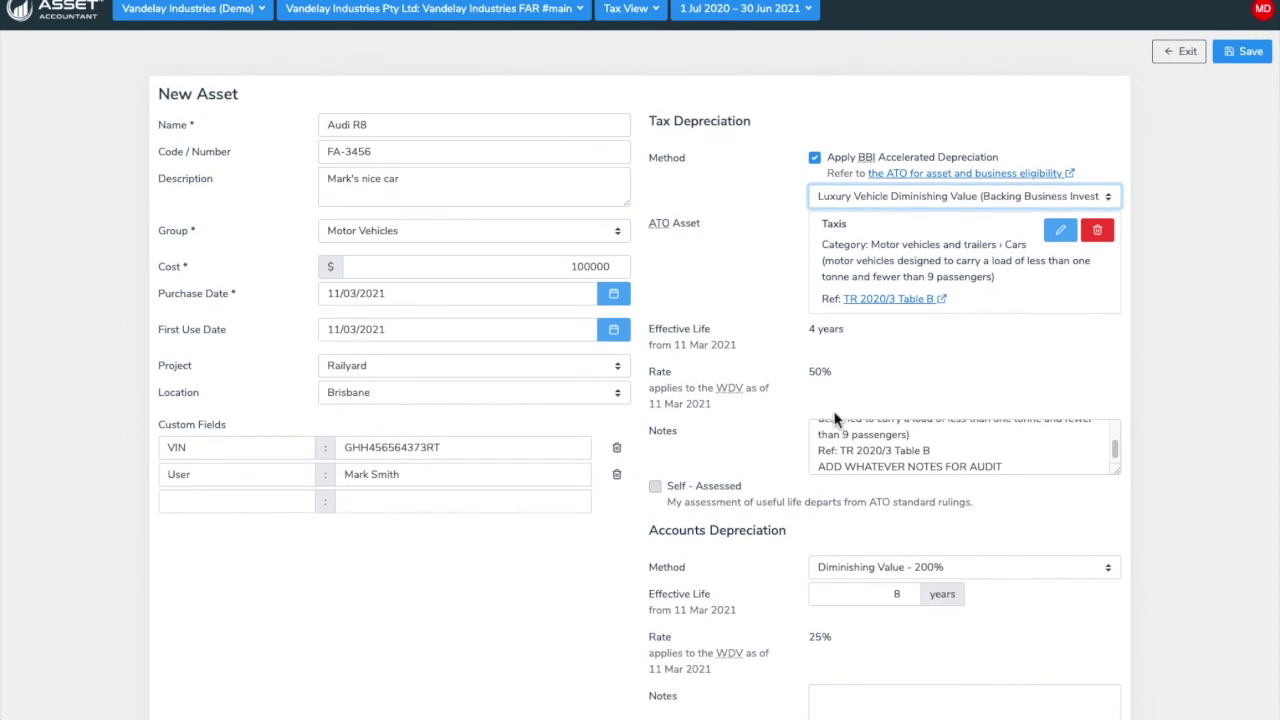
{"action": "scroll", "coordinate": [836, 420], "scroll_direction": "down", "scroll_amount": 1}
{"action": "scroll", "coordinate": [836, 420], "scroll_direction": "up", "scroll_amount": 1}
{"action": "scroll", "coordinate": [835, 415], "scroll_direction": "up", "scroll_amount": 3}
{"action": "scroll", "coordinate": [1200, 117], "scroll_direction": "up", "scroll_amount": 1}
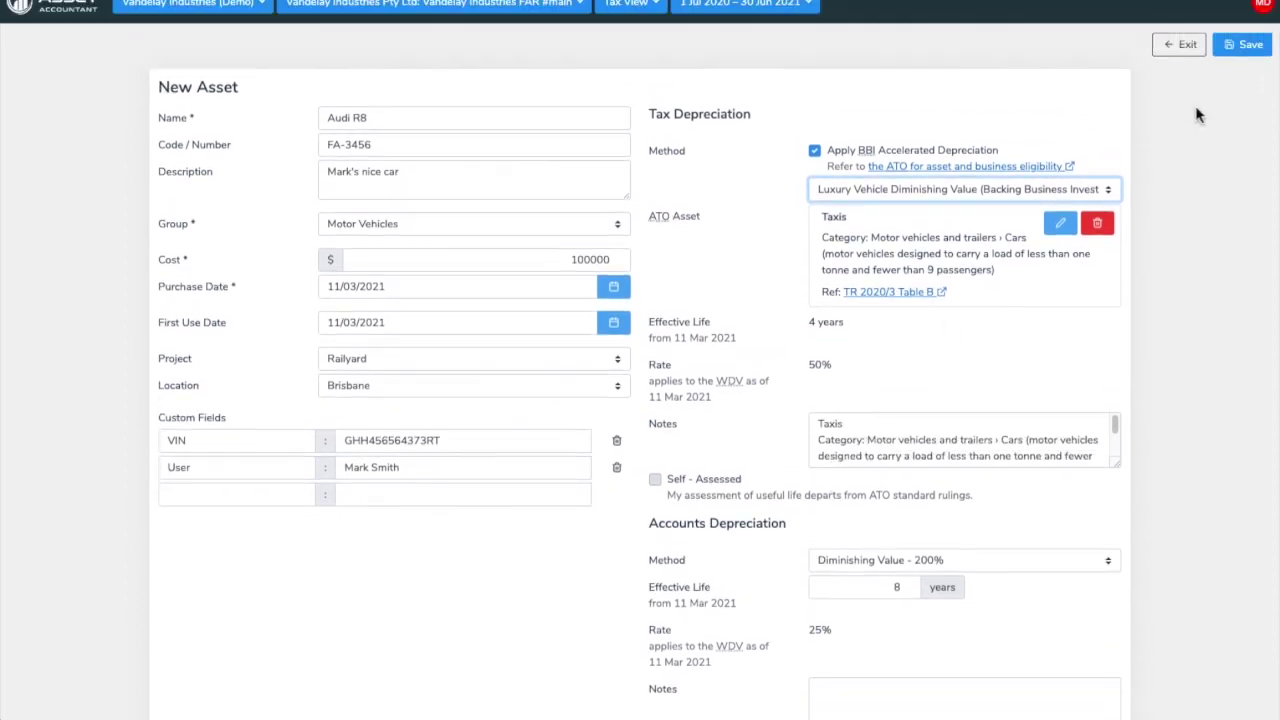
Save the new Audi R8 asset record.
{"action": "left_click", "coordinate": [1248, 45]}
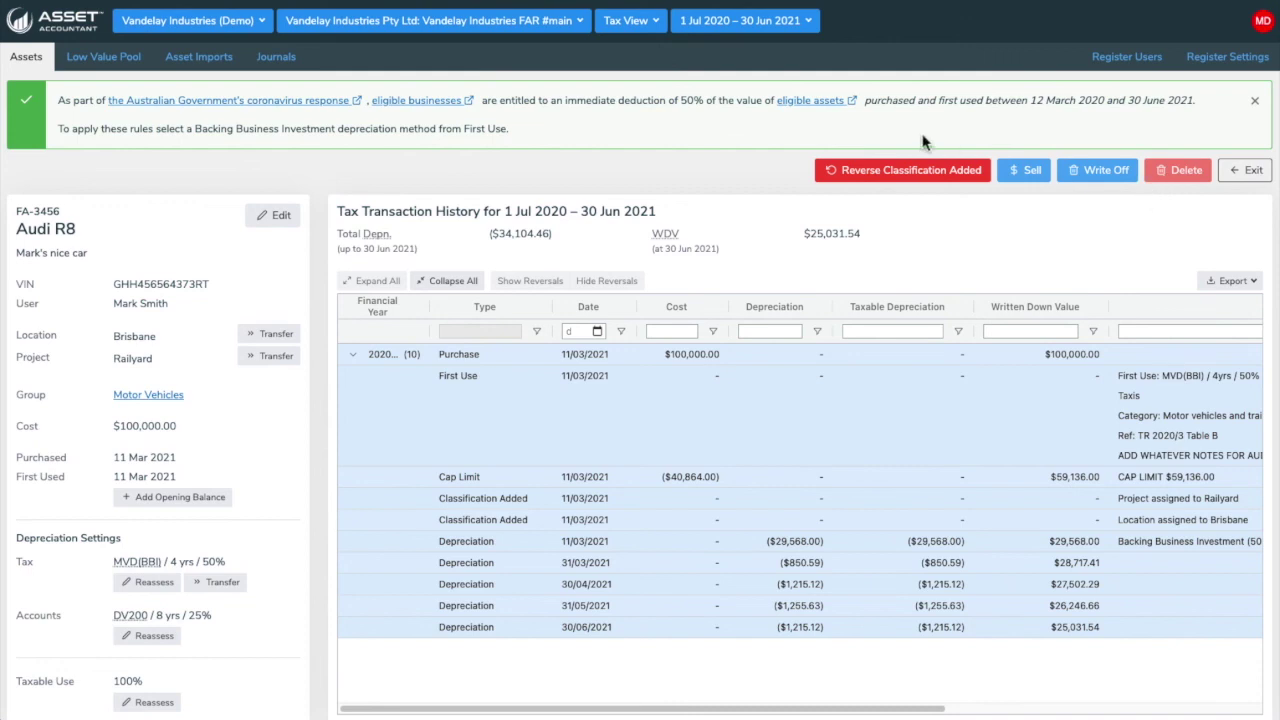
{"action": "left_click", "coordinate": [652, 21]}
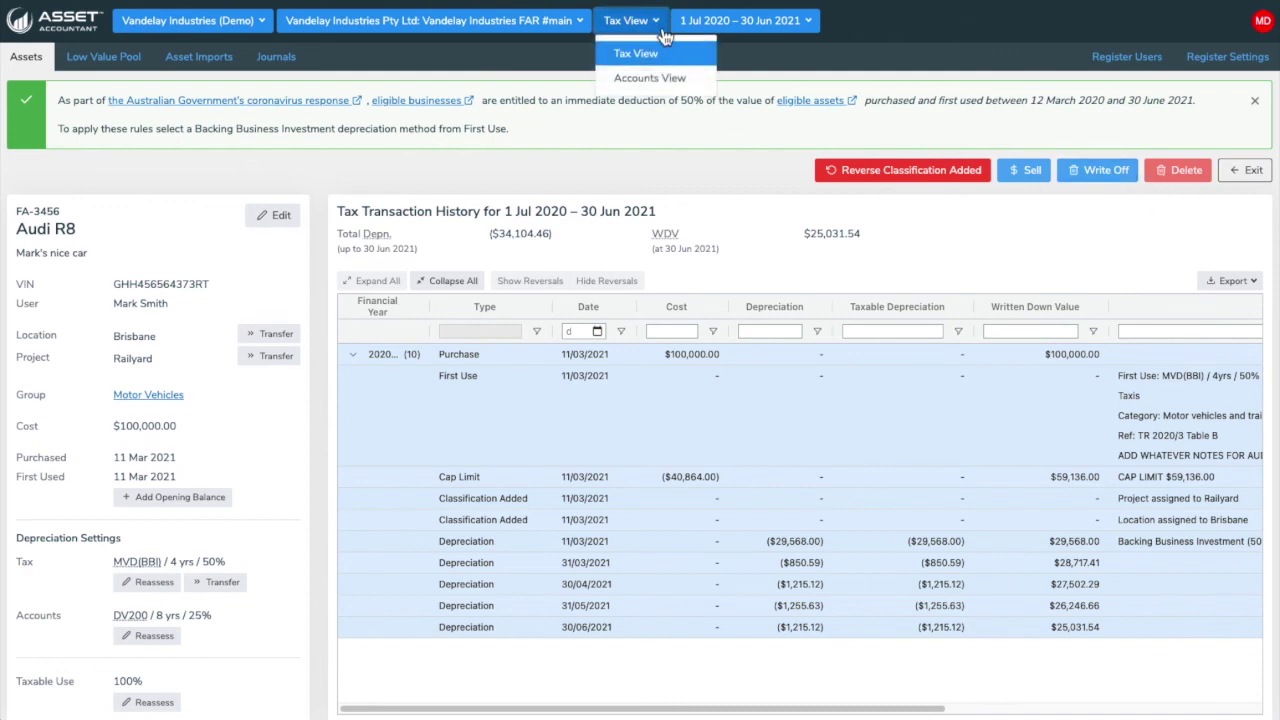
{"action": "left_click", "coordinate": [657, 78]}
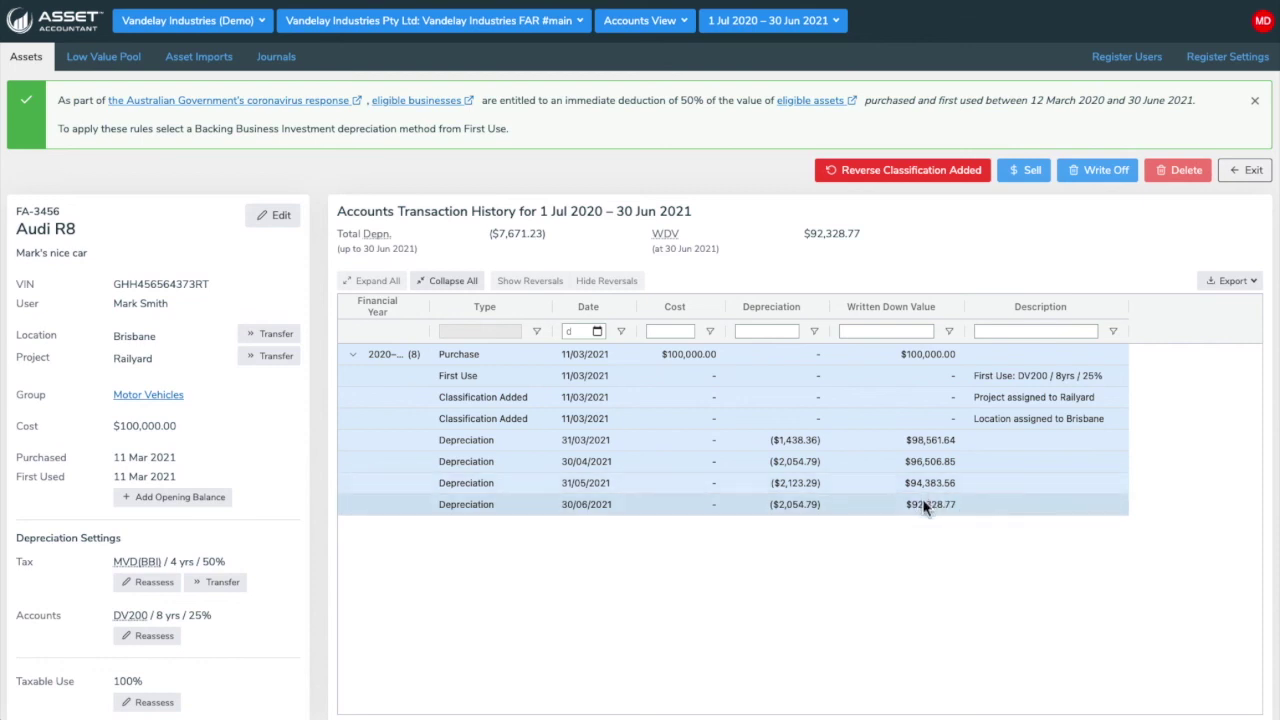
{"action": "left_click", "coordinate": [688, 28]}
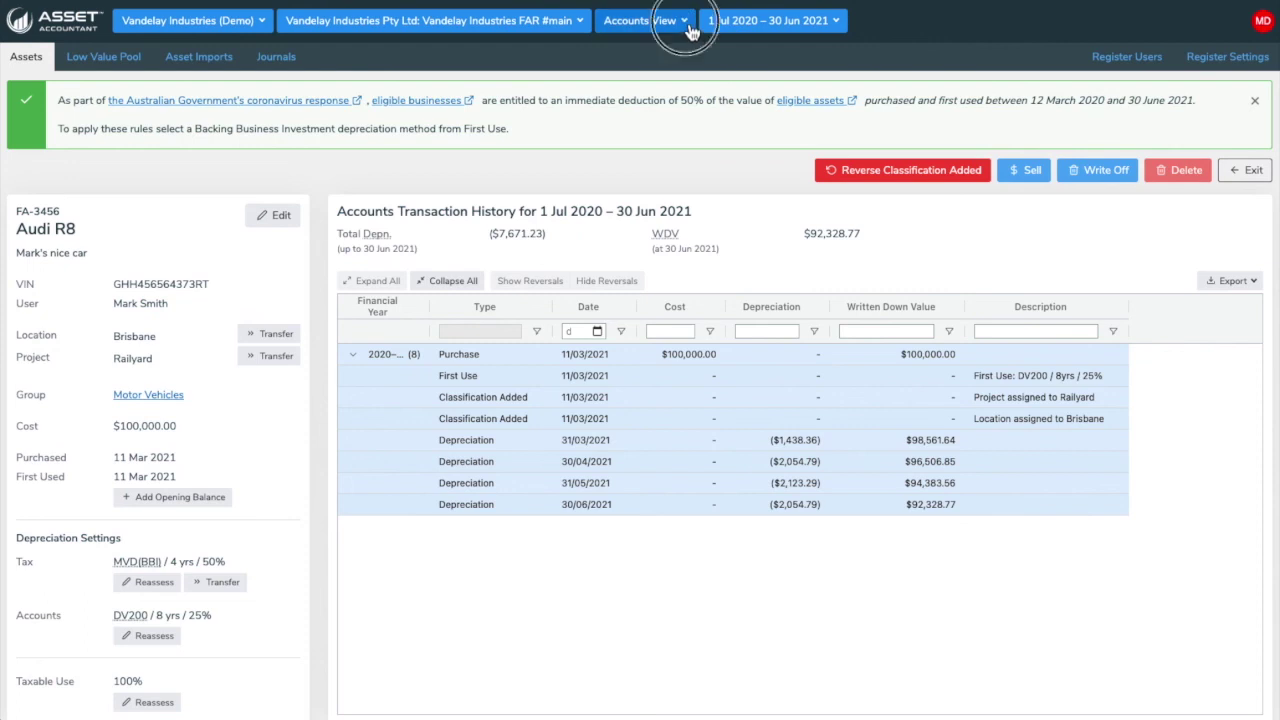
{"action": "left_click", "coordinate": [648, 51]}
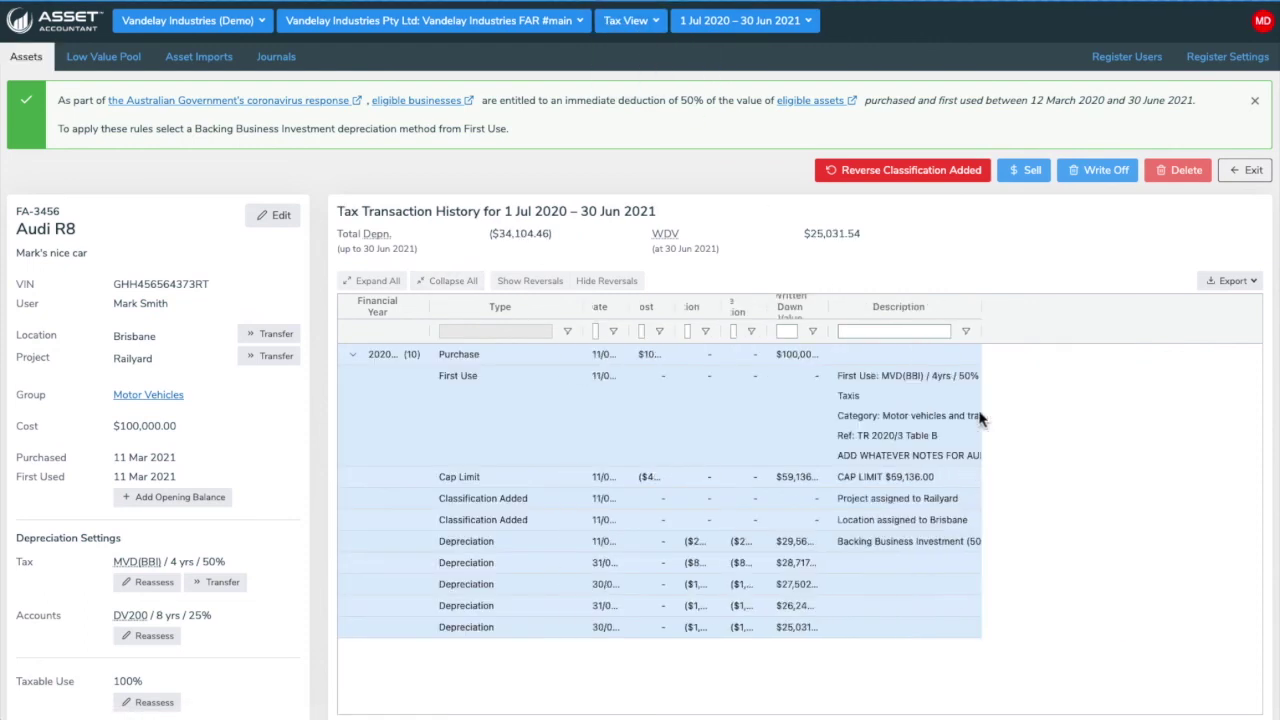